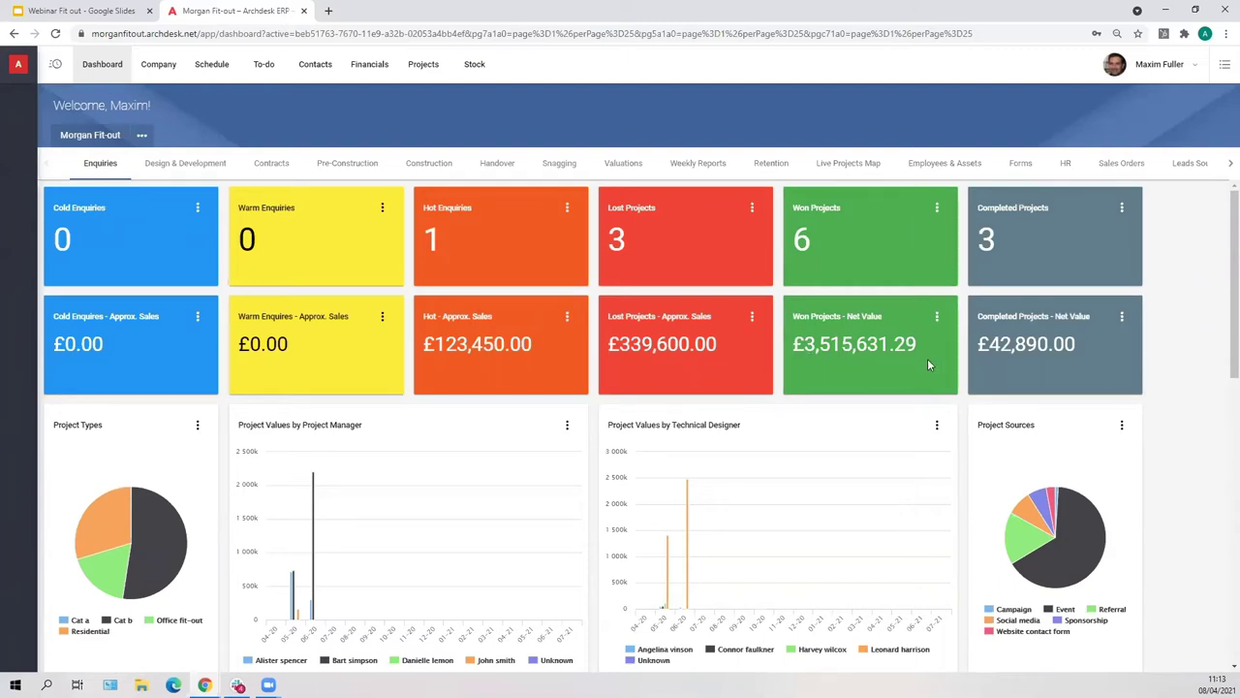
Review the Enquiries dashboard, including its Won Projects, Lost Projects and Enquiries tables
scroll(733, 398, "down", 5)
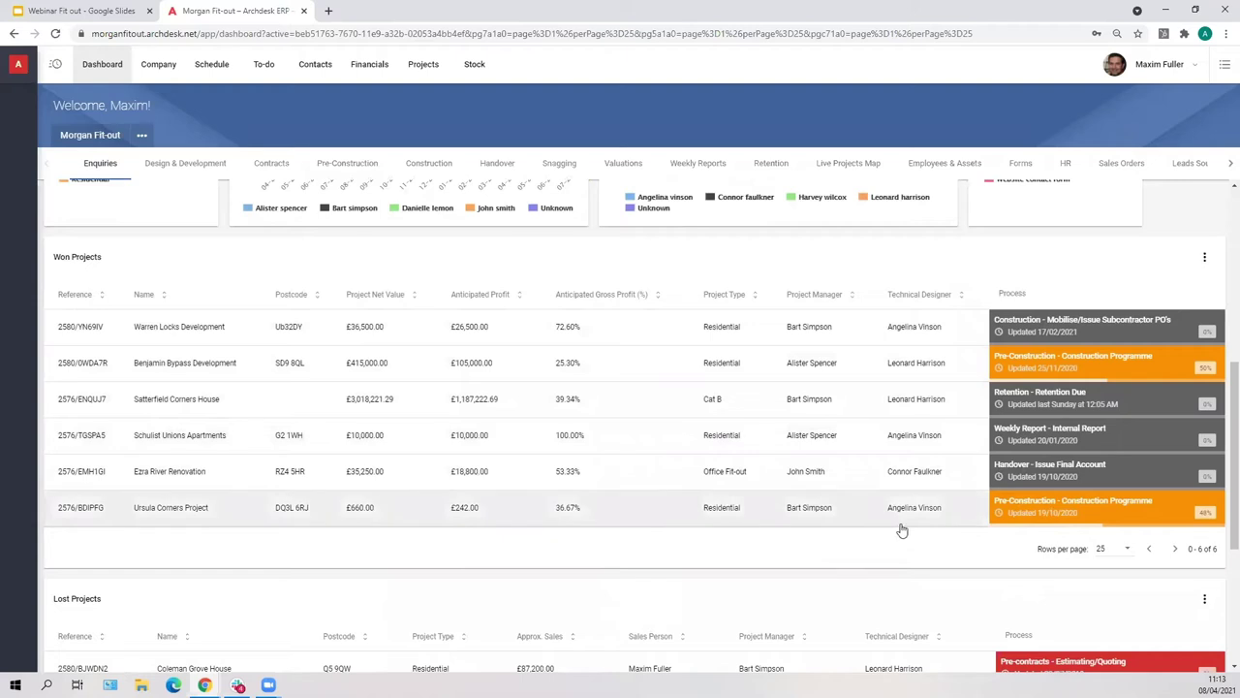
scroll(887, 528, "down", 2)
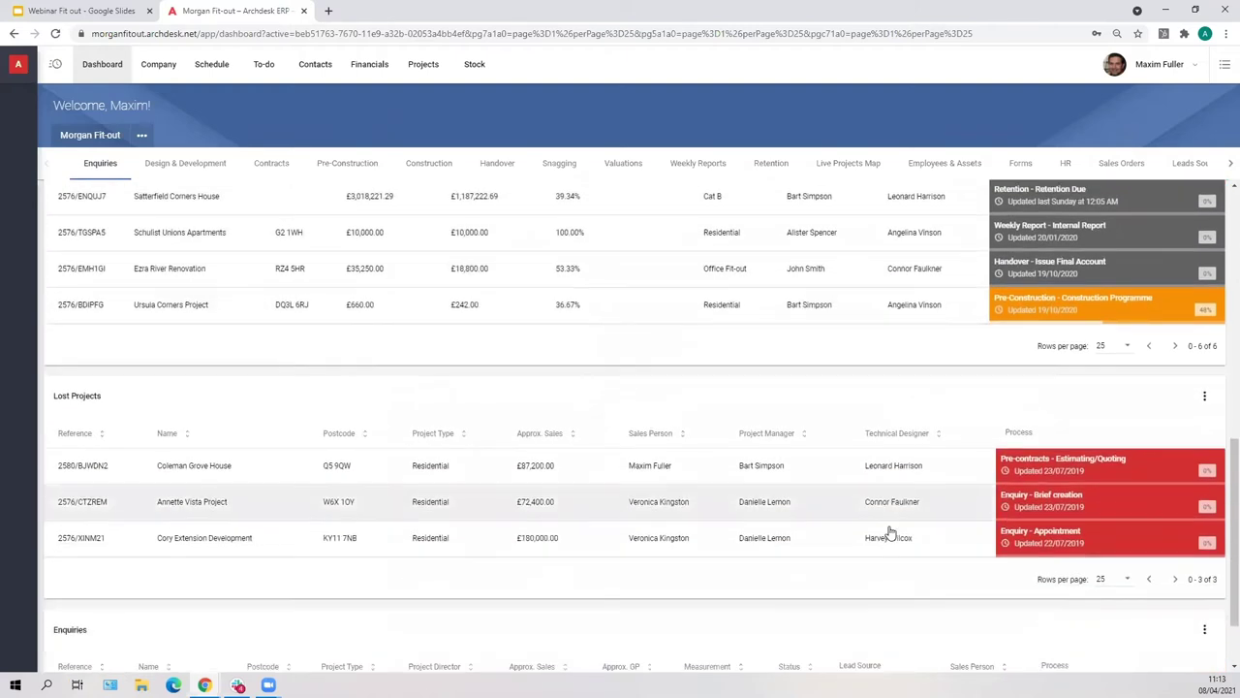
scroll(890, 531, "down", 1)
scroll(890, 531, "up", 3)
scroll(889, 531, "up", 4)
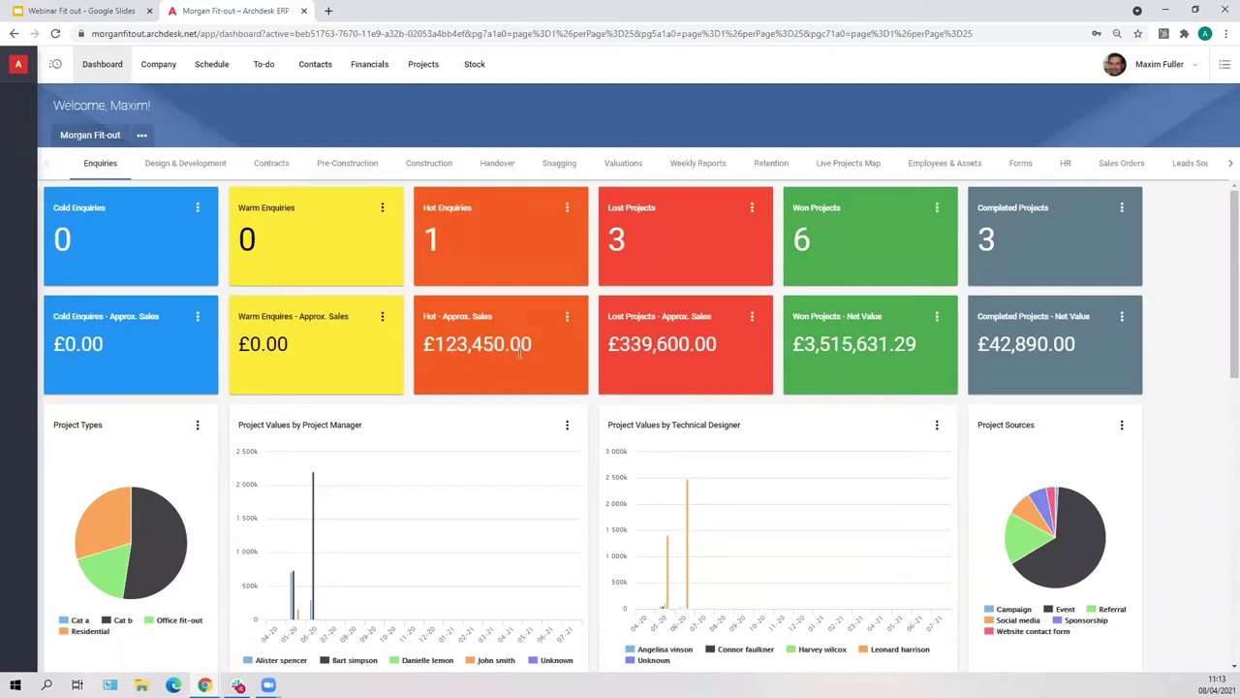
View the safety observation tables on the Forms dashboard and the company's employee list
left_click(1024, 167)
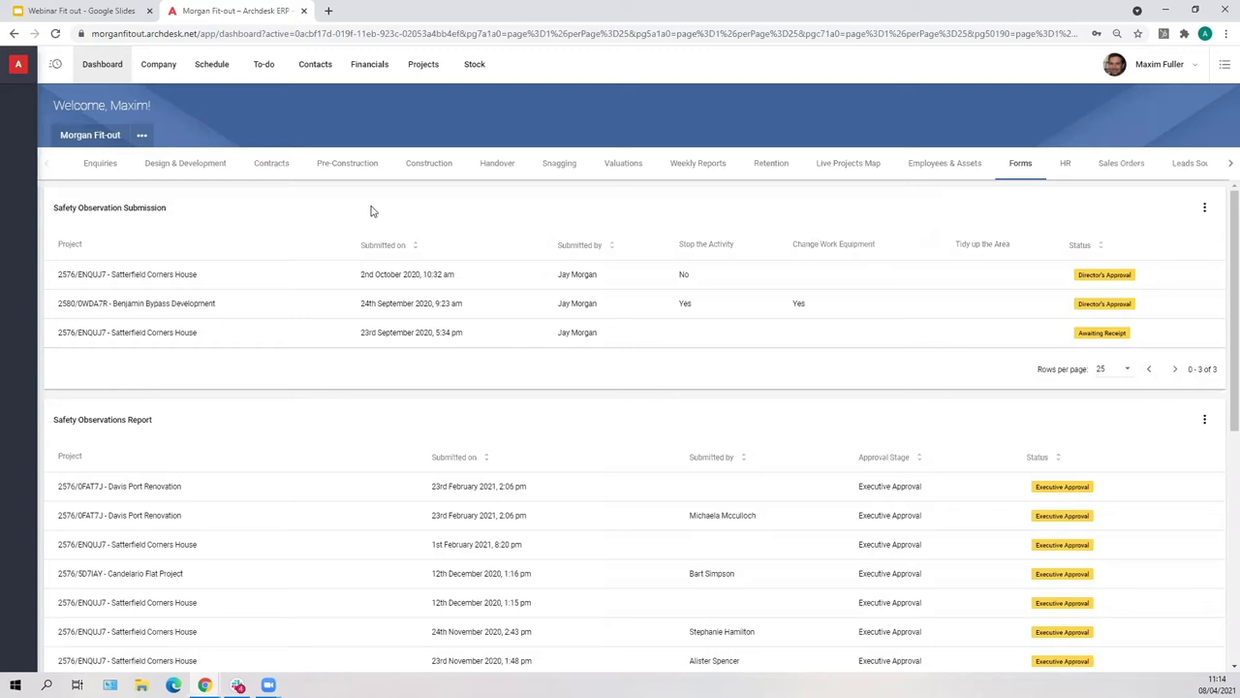
left_click(159, 66)
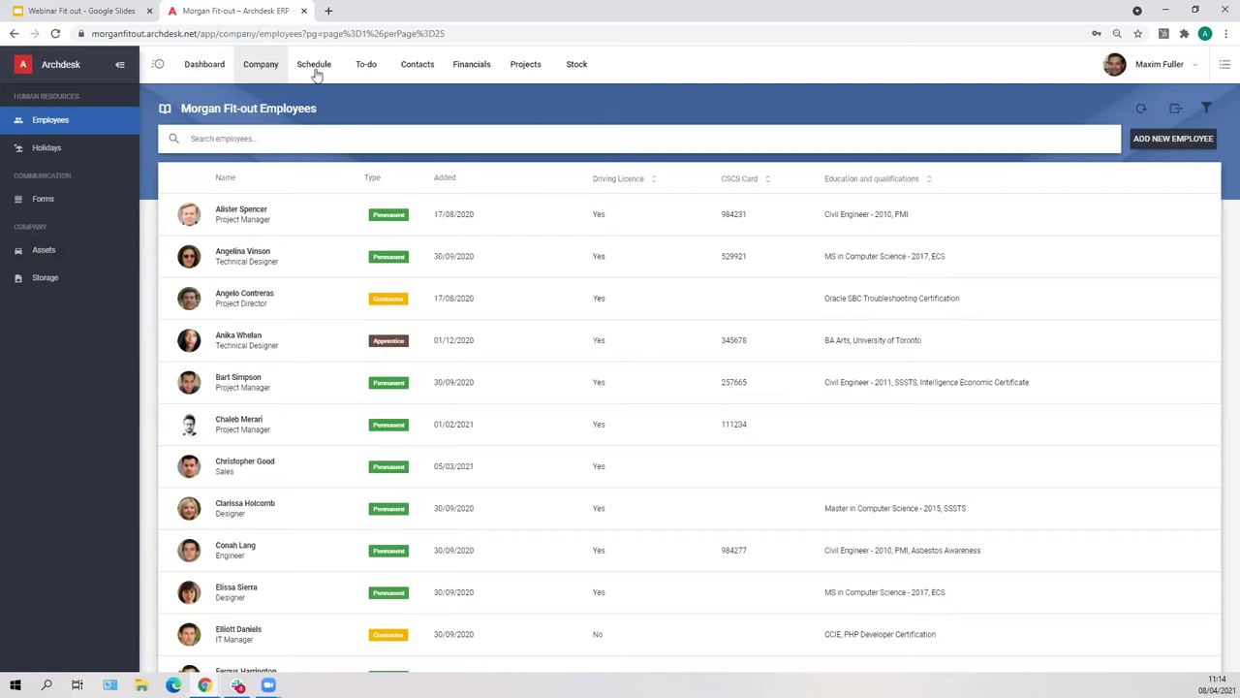
Open the Satterfield Corners House project from the project list and review all of its details
left_click(528, 68)
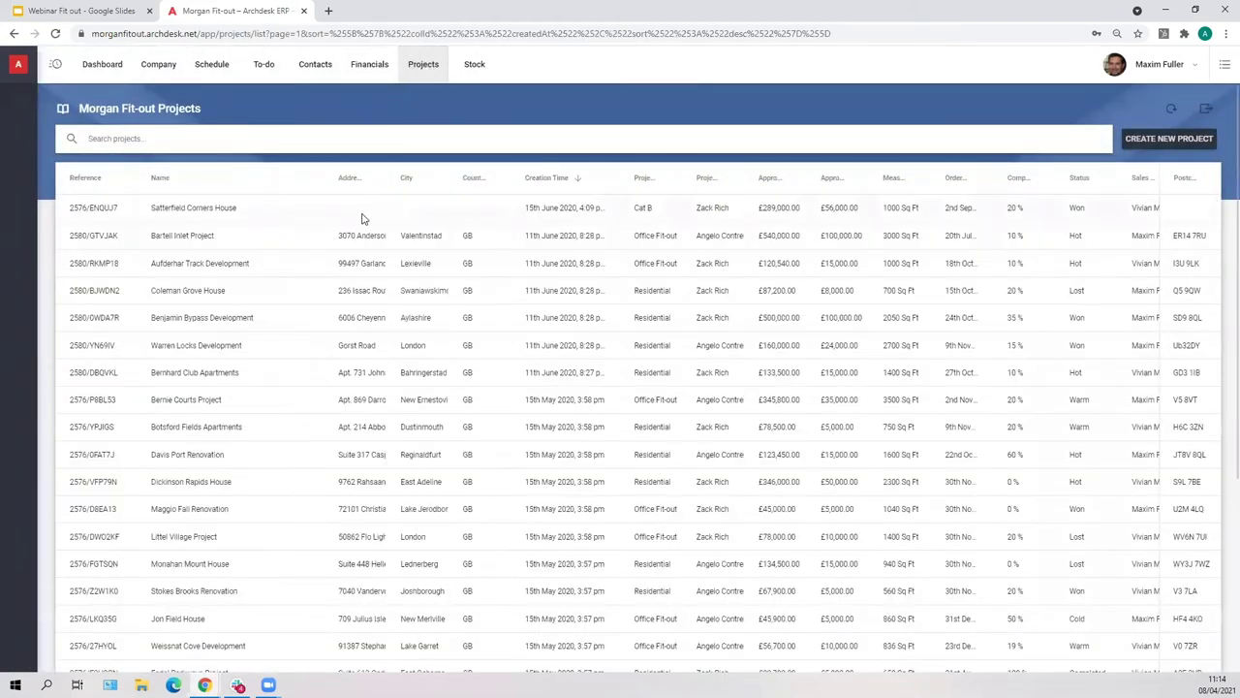
left_click(189, 213)
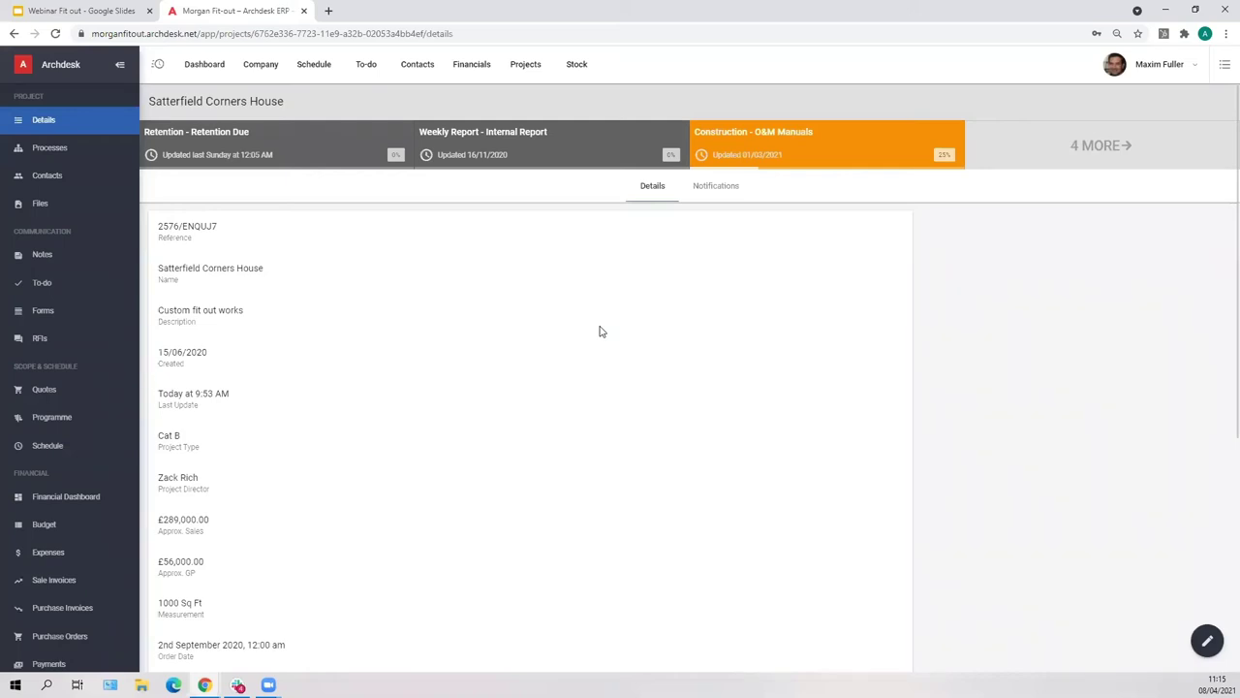
scroll(599, 331, "down", 1)
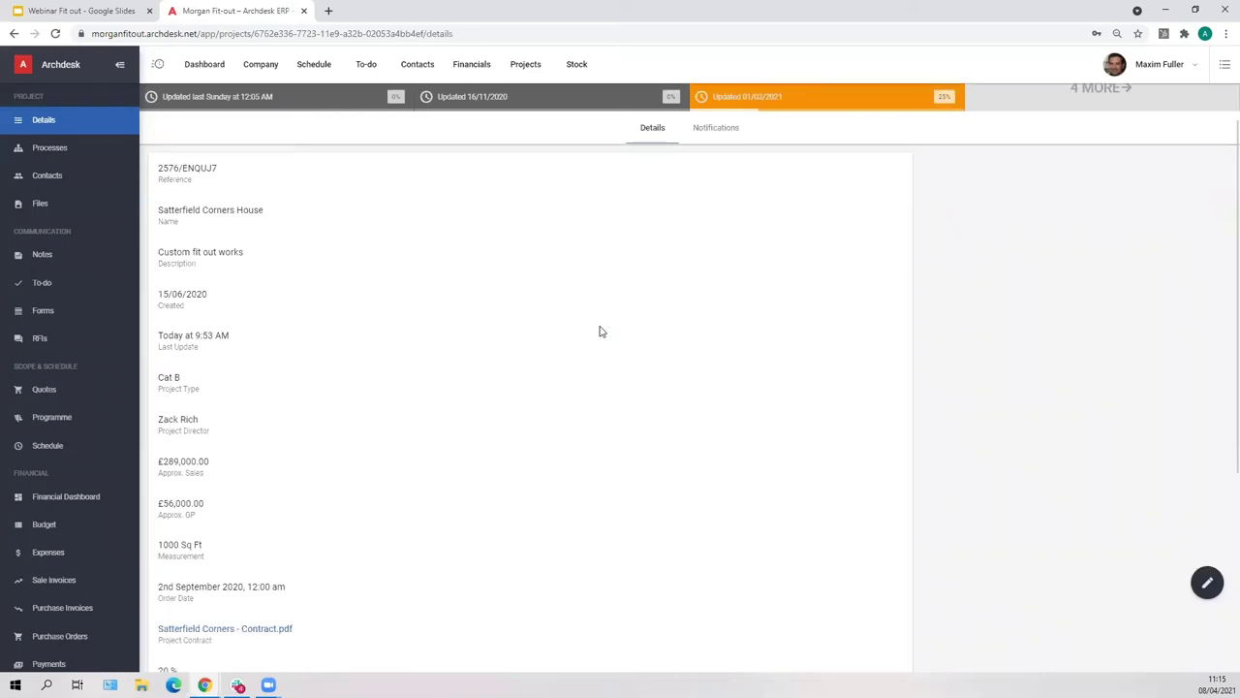
scroll(599, 331, "down", 2)
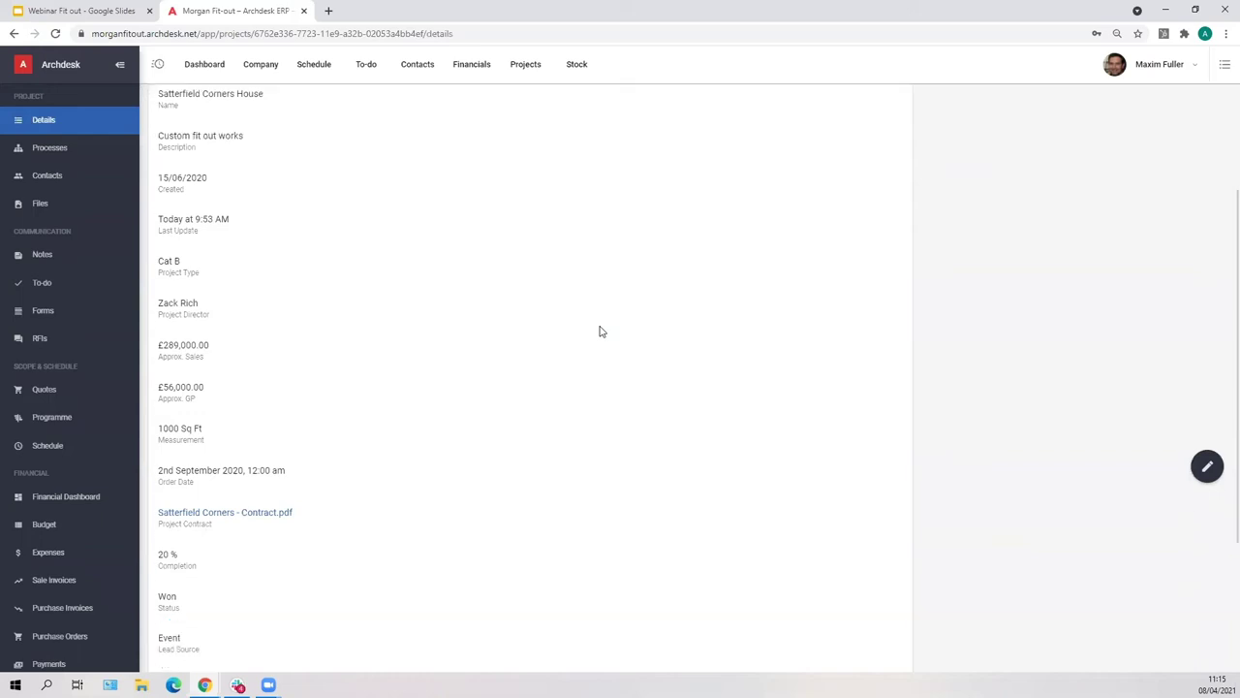
scroll(599, 332, "down", 1)
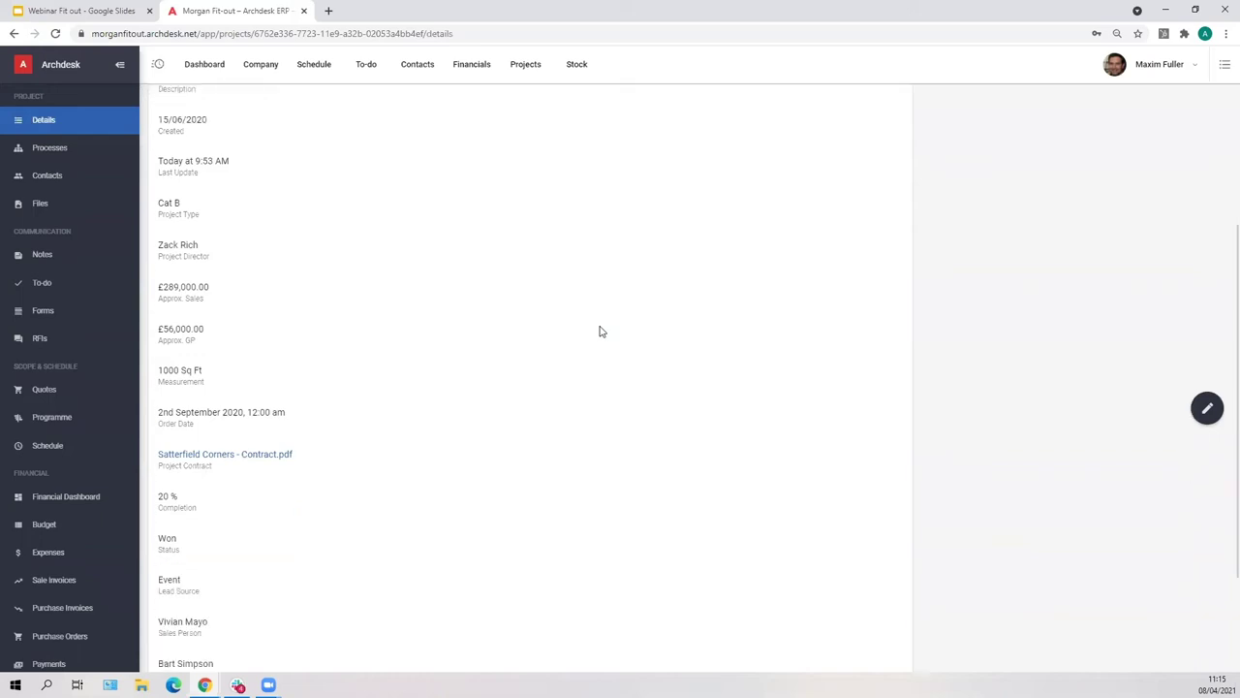
scroll(599, 331, "down", 1)
scroll(599, 331, "up", 3)
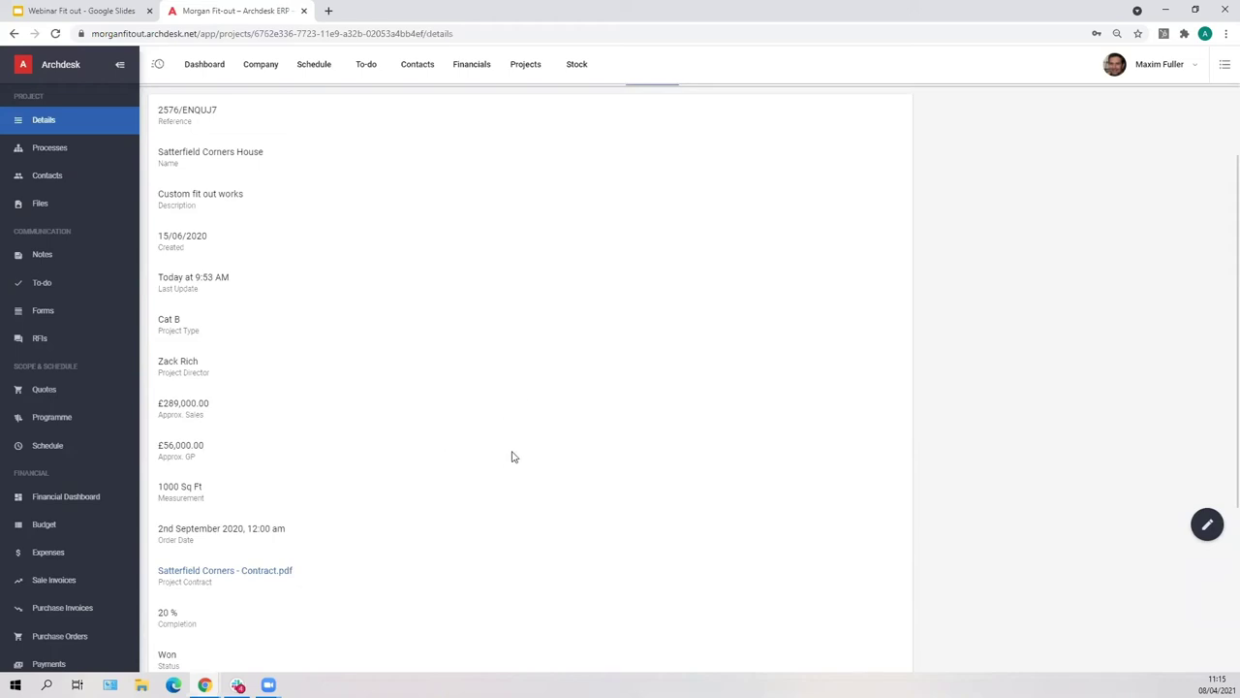
scroll(474, 493, "down", 3)
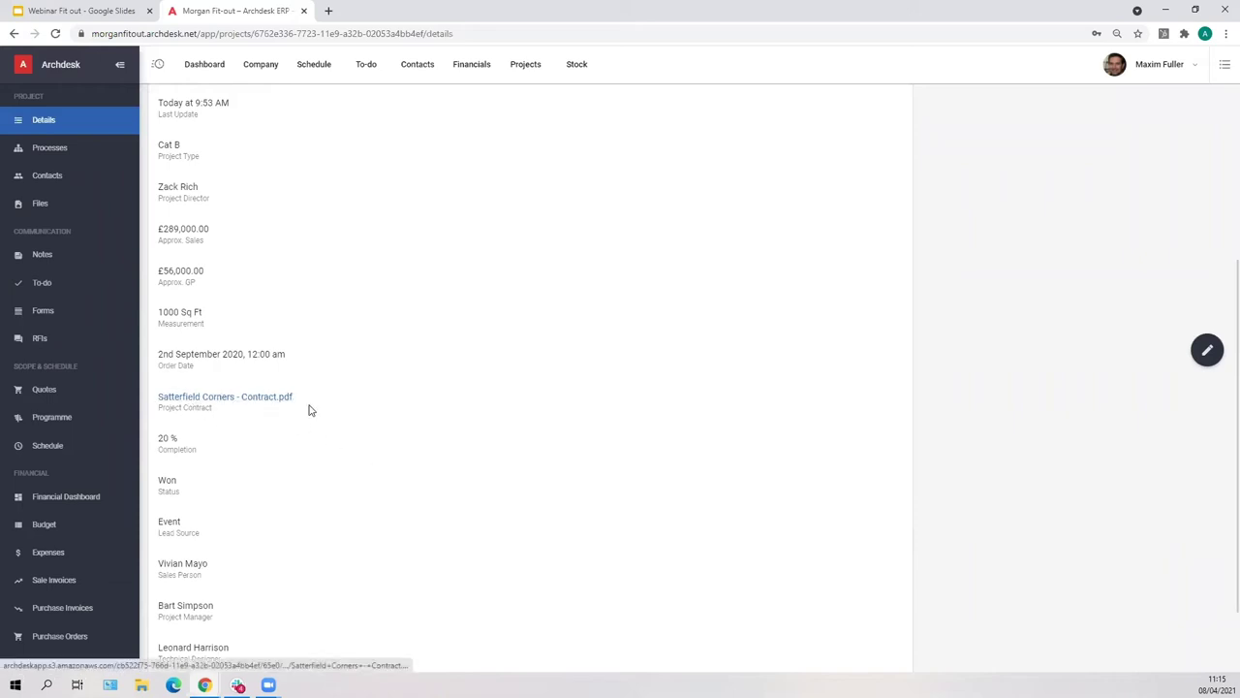
scroll(547, 514, "down", 1)
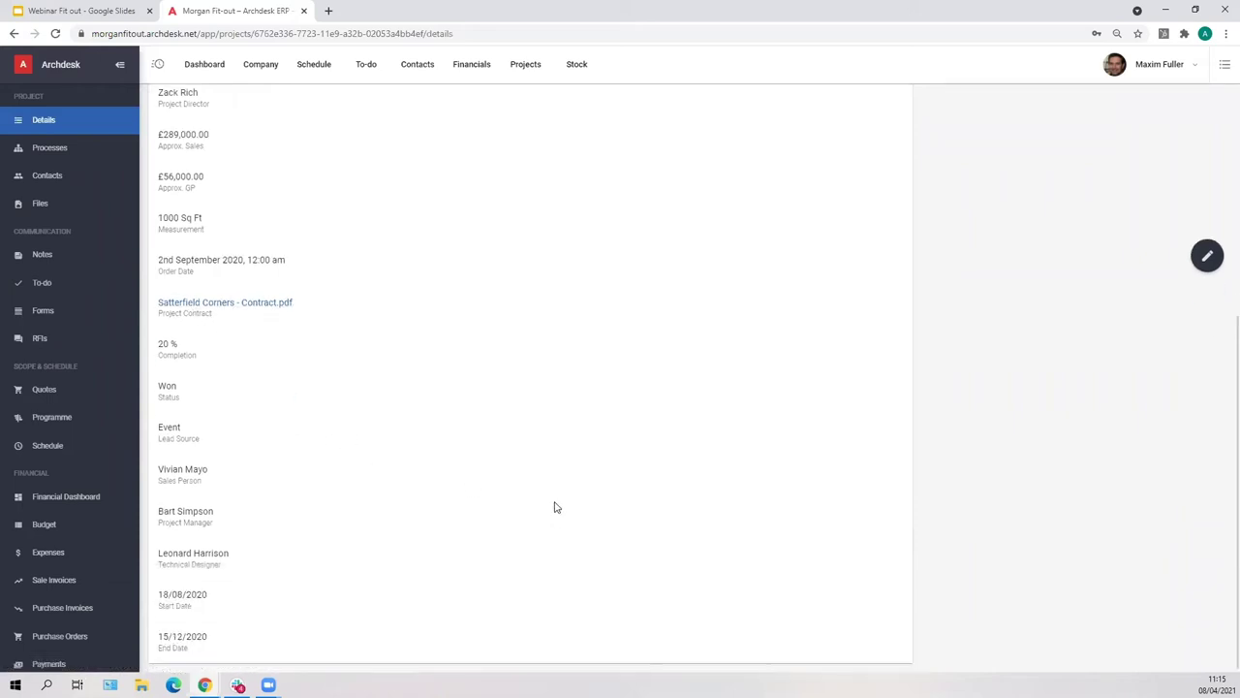
scroll(567, 500, "up", 5)
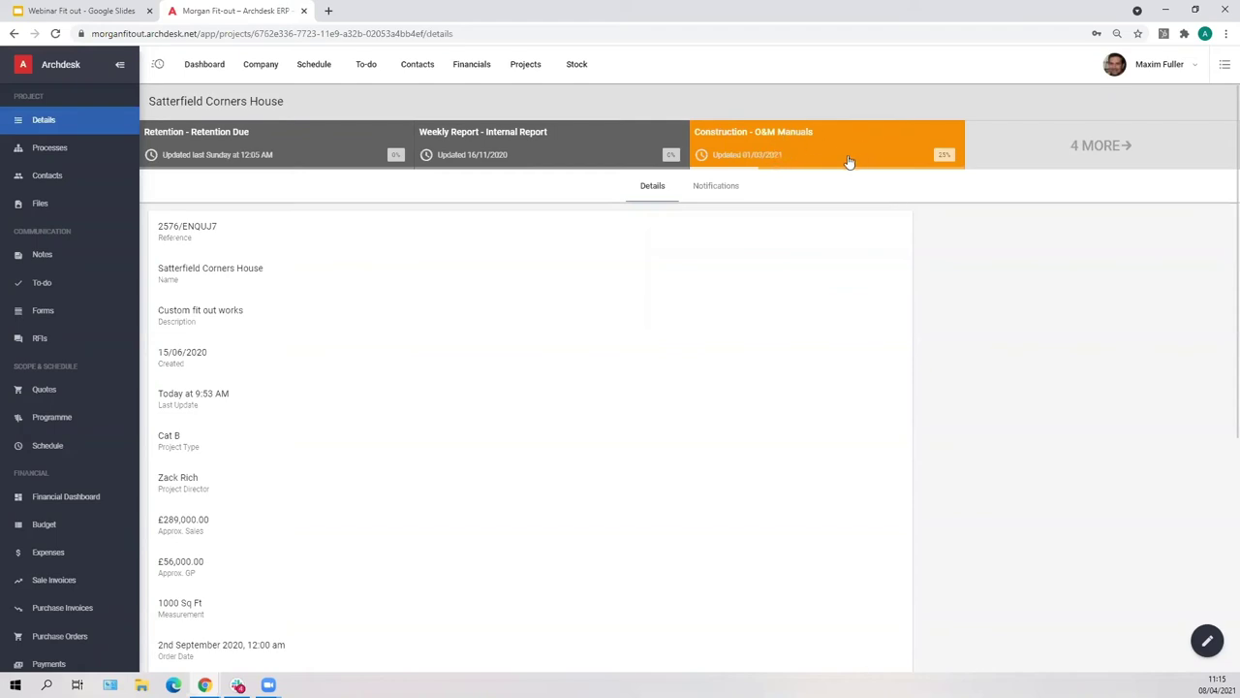
Open the O&M Manuals stage of the Construction process in the project's processes
left_click(50, 148)
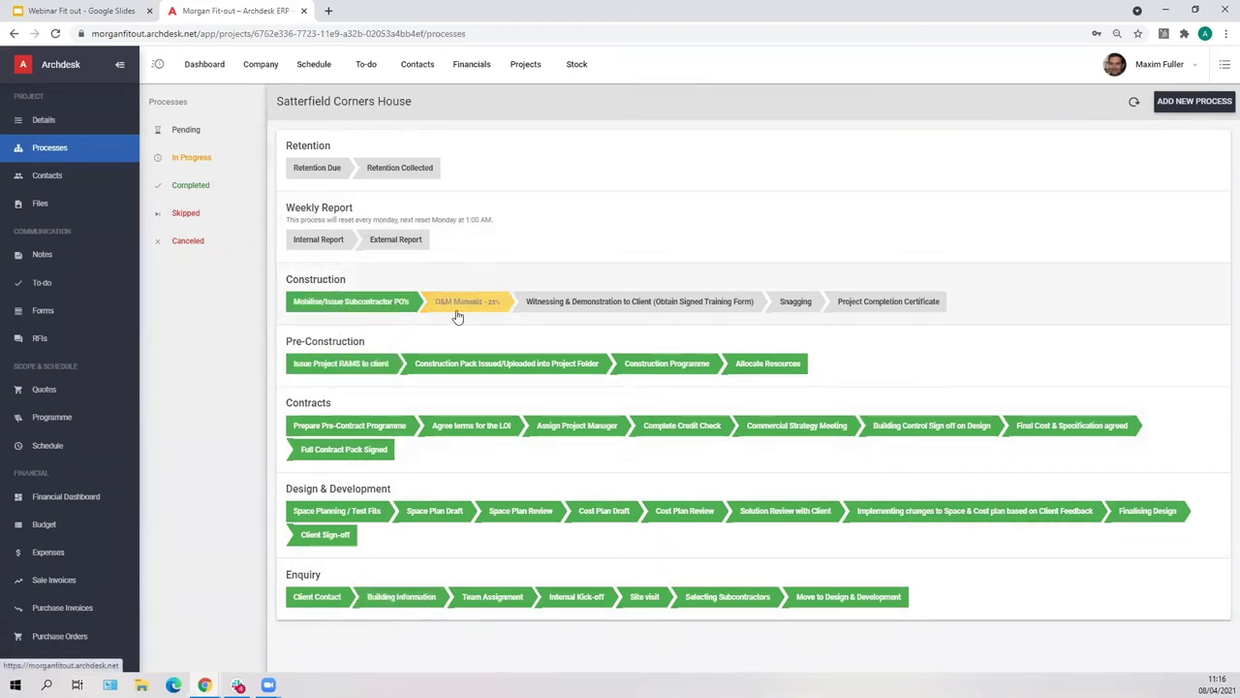
left_click(488, 305)
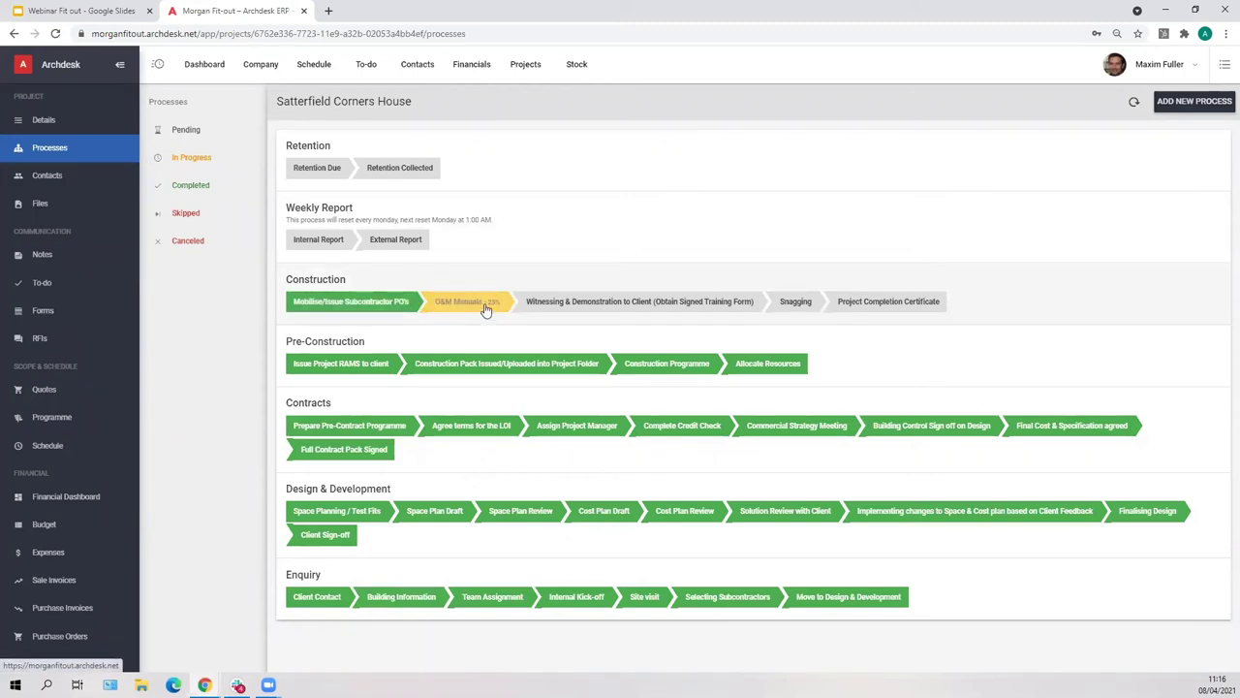
left_click(486, 308)
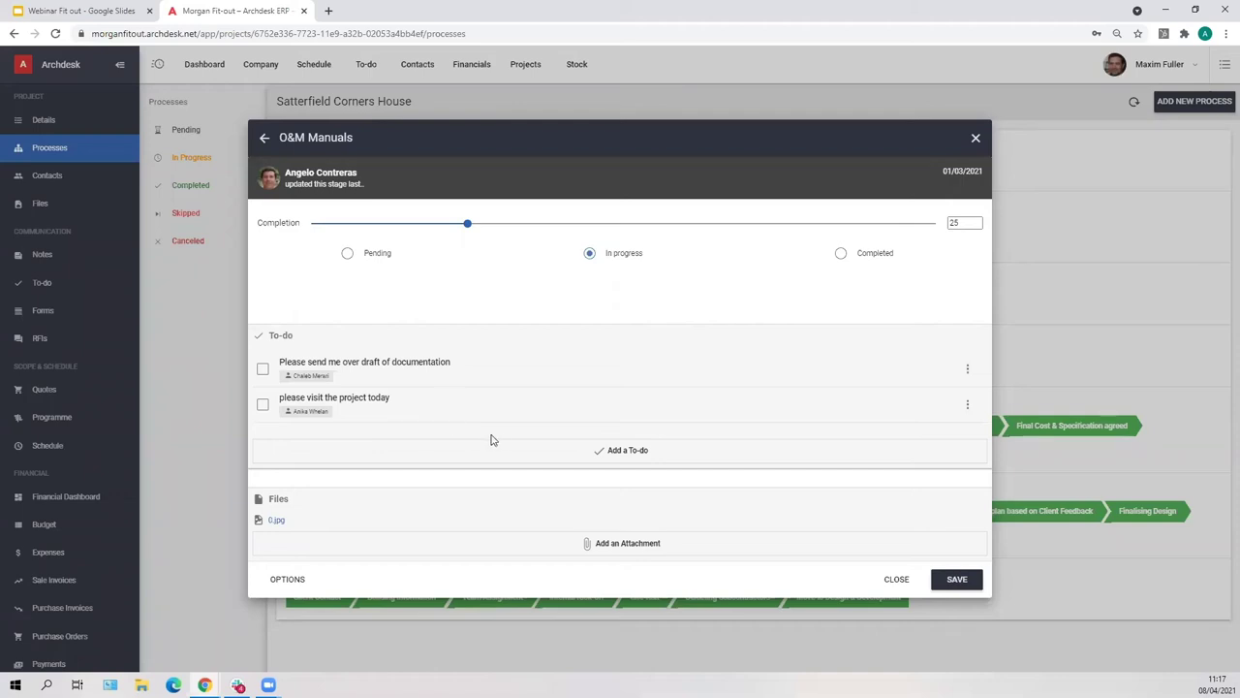
Open a blank to-do in the O&M Manuals stage and look at the available assignees without choosing one
left_click(631, 453)
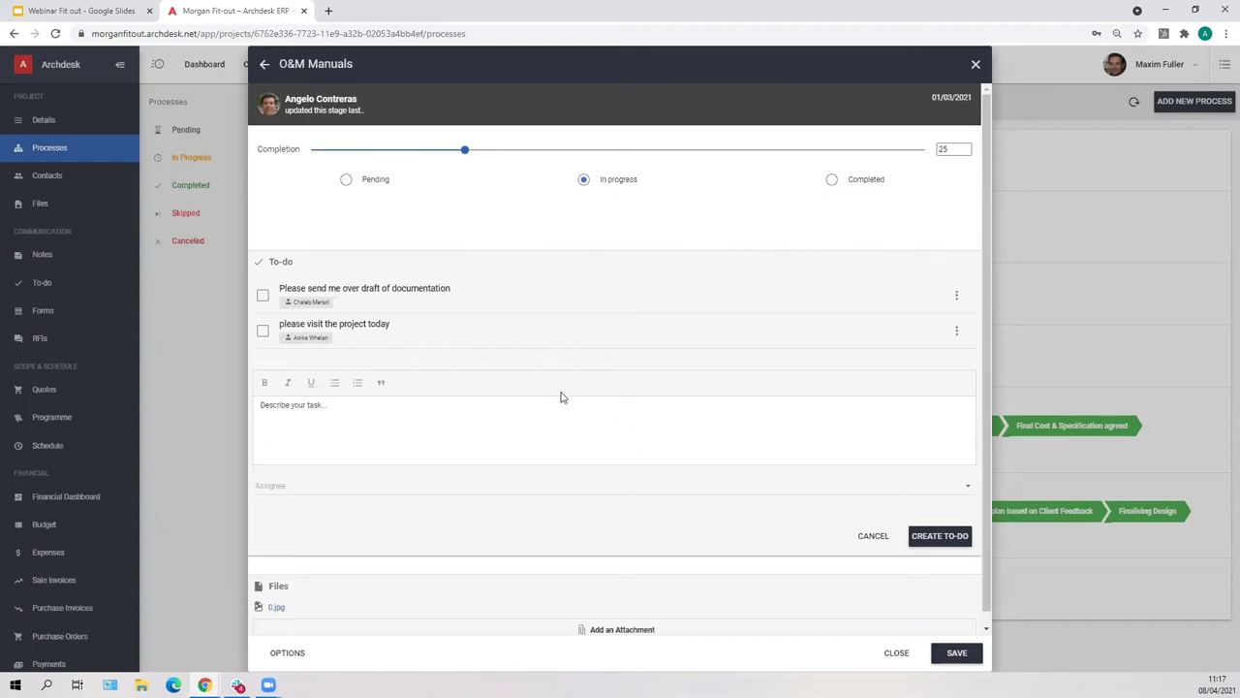
left_click(390, 412)
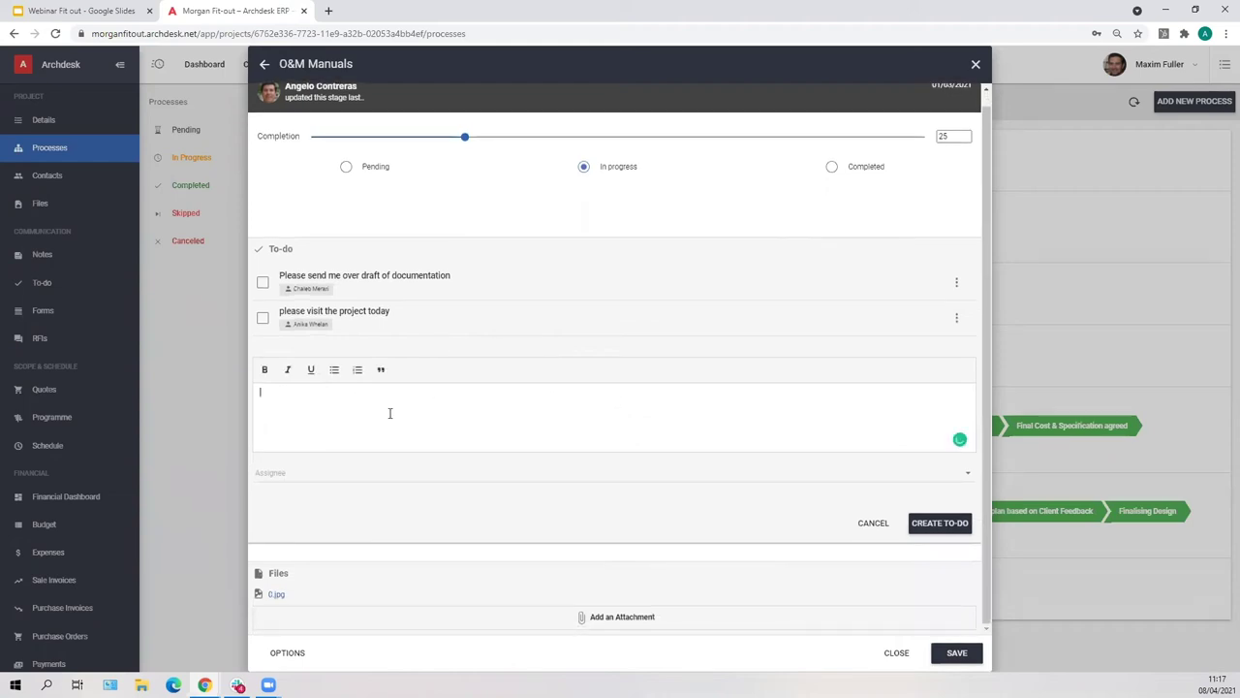
left_click(427, 475)
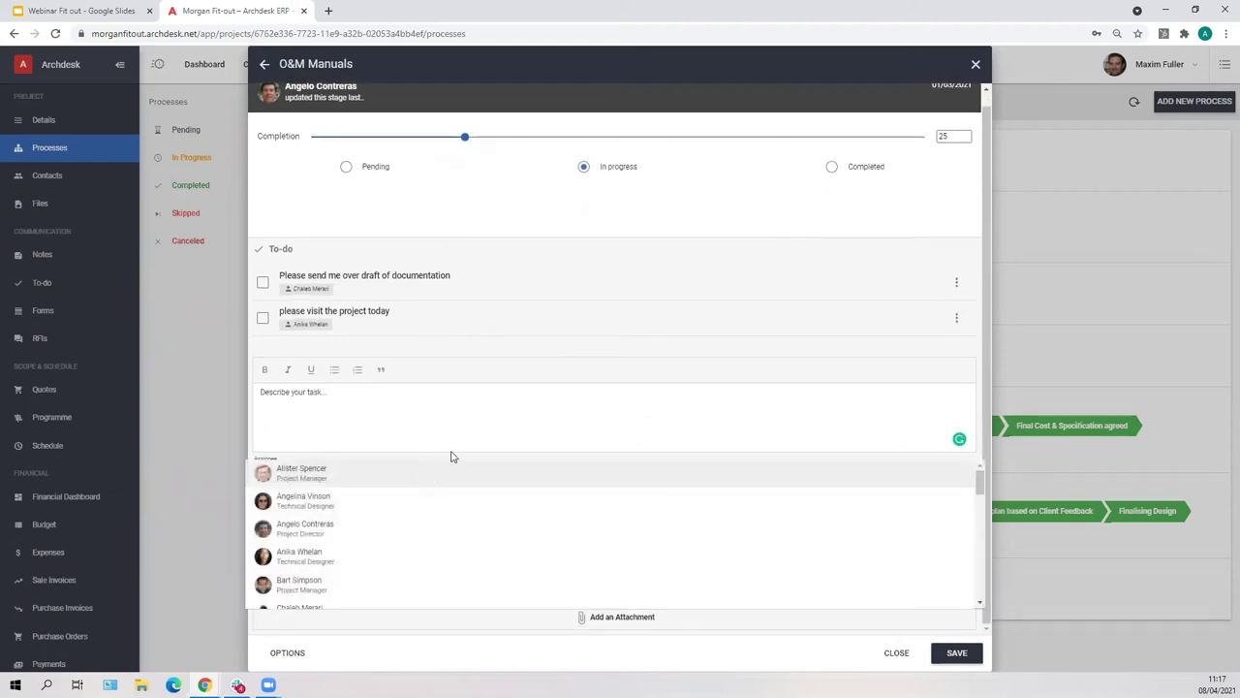
left_click(478, 418)
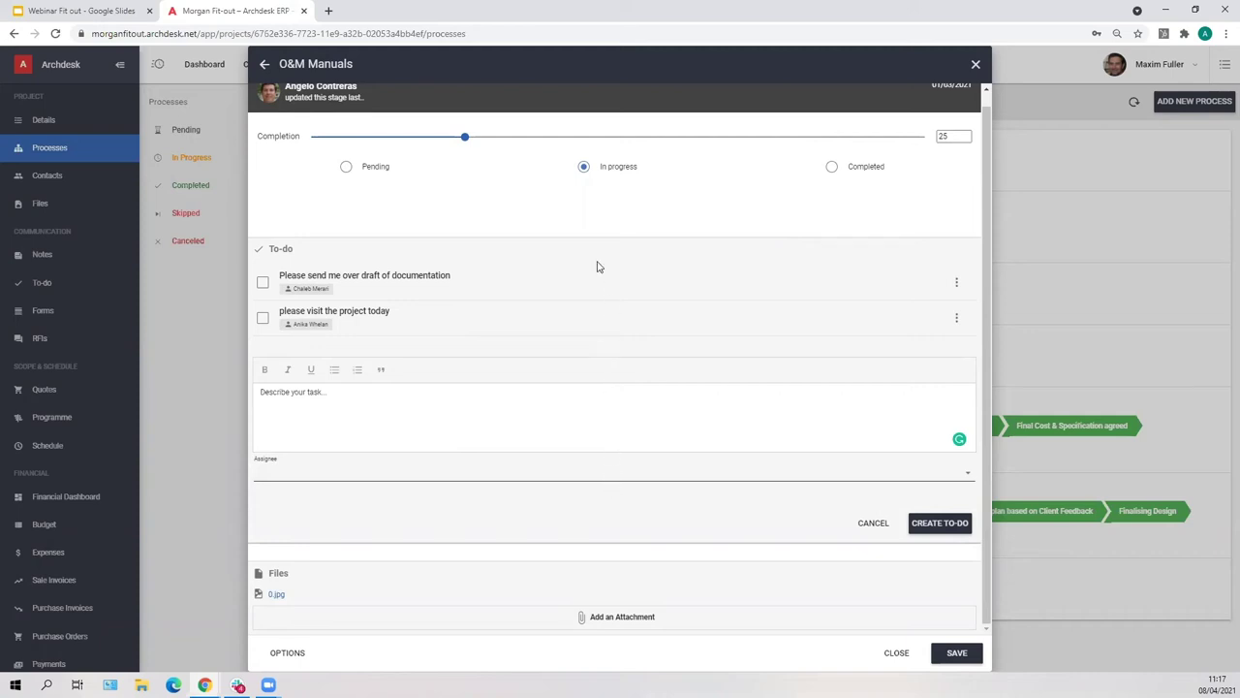
scroll(531, 209, "up", 1)
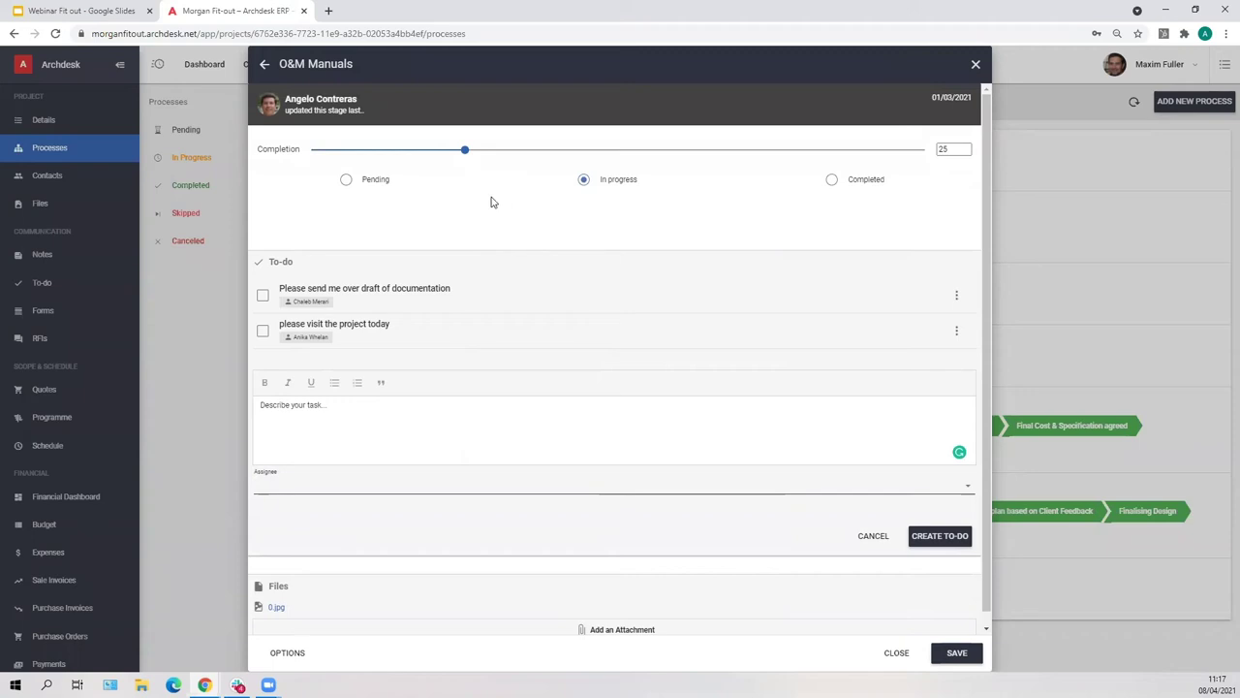
Check the O&M Manuals stage's completion field and further options, and close the stage without saving
left_click(948, 148)
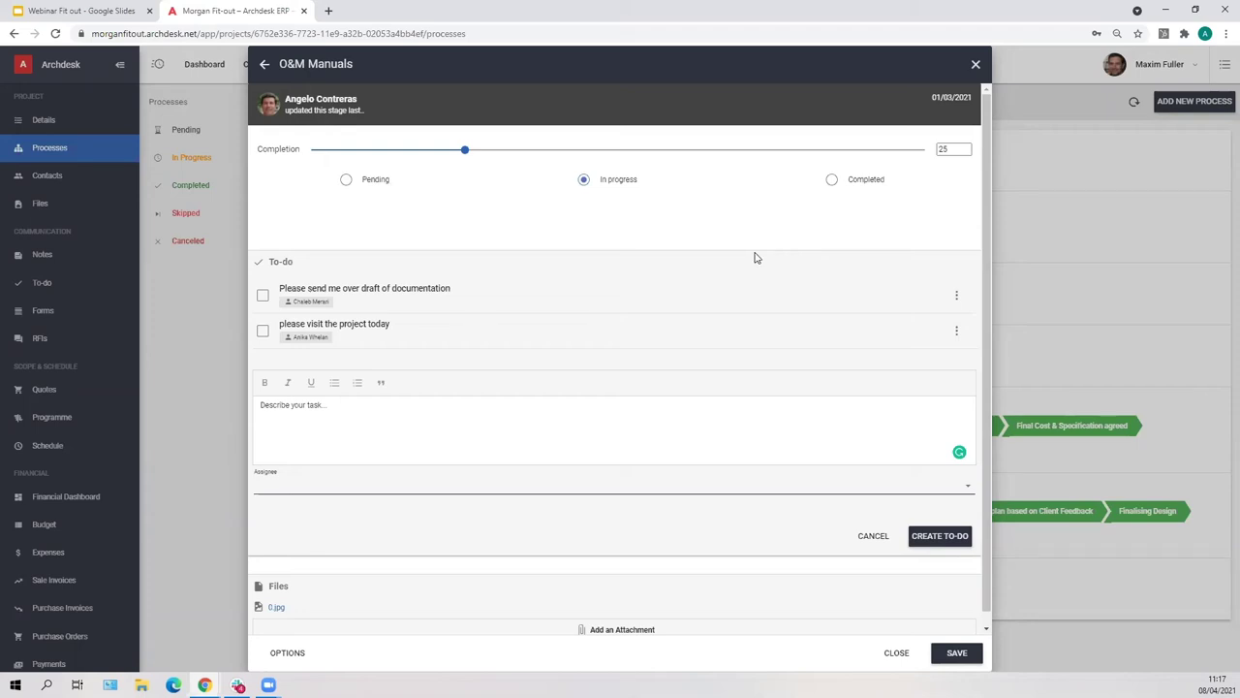
scroll(718, 267, "down", 1)
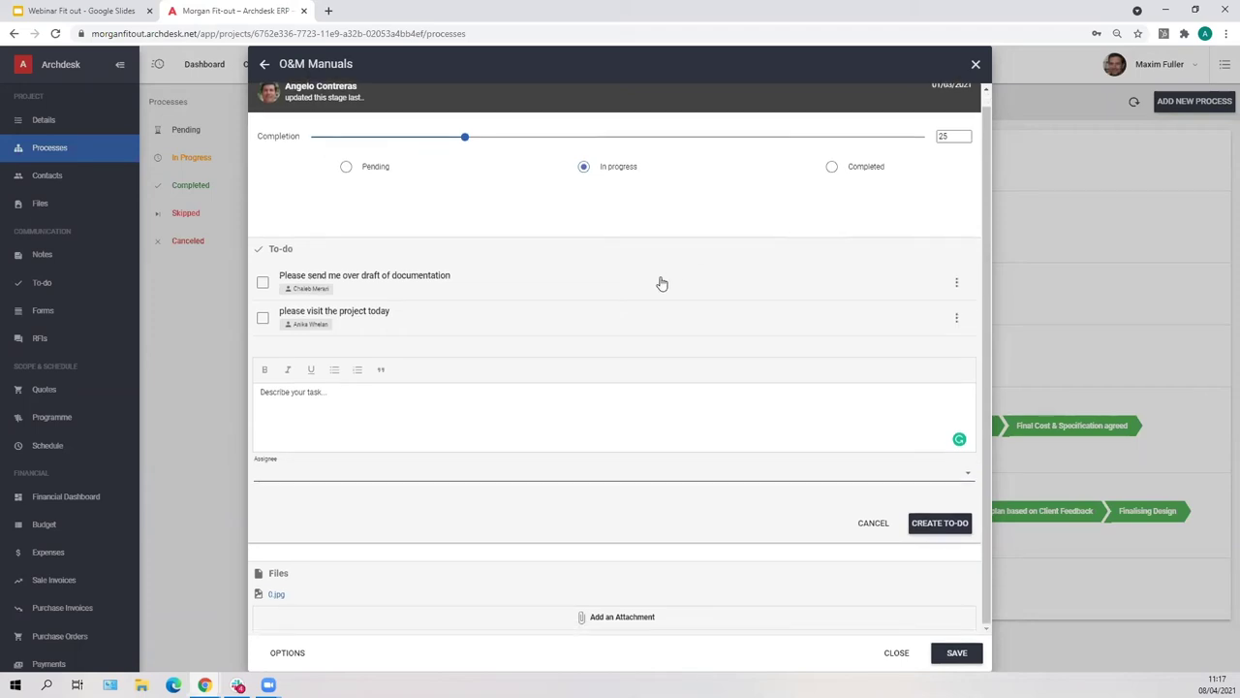
left_click(305, 657)
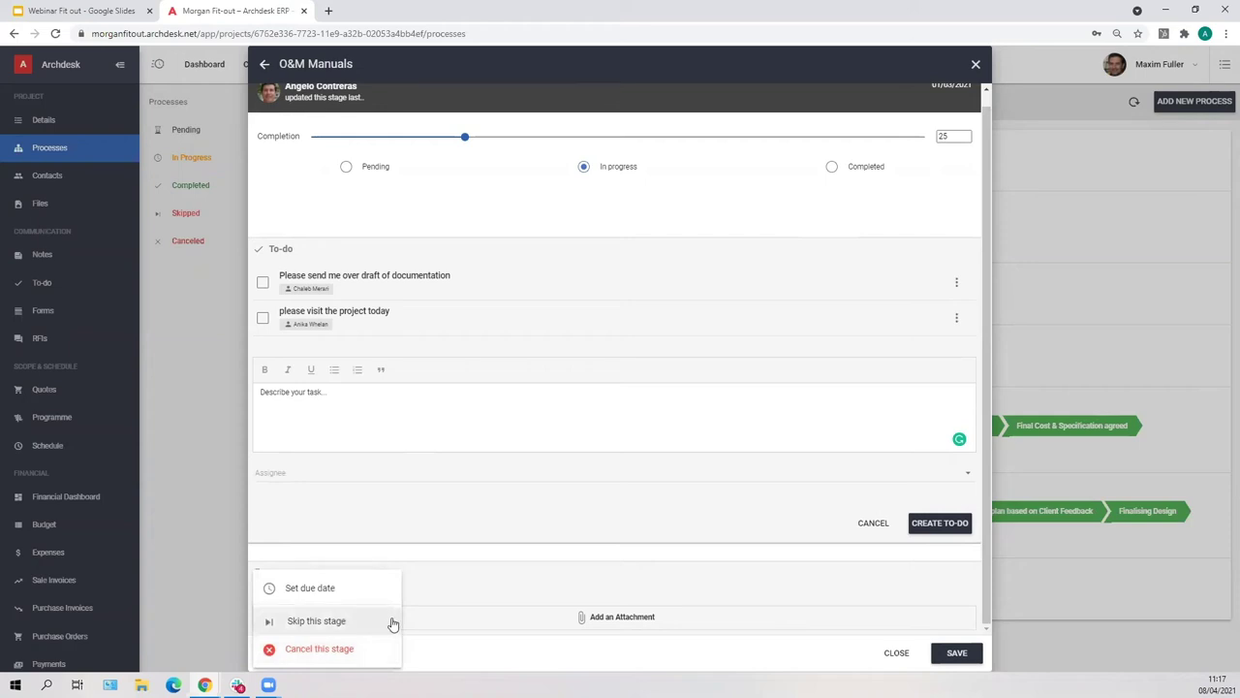
left_click(976, 67)
left_click(976, 68)
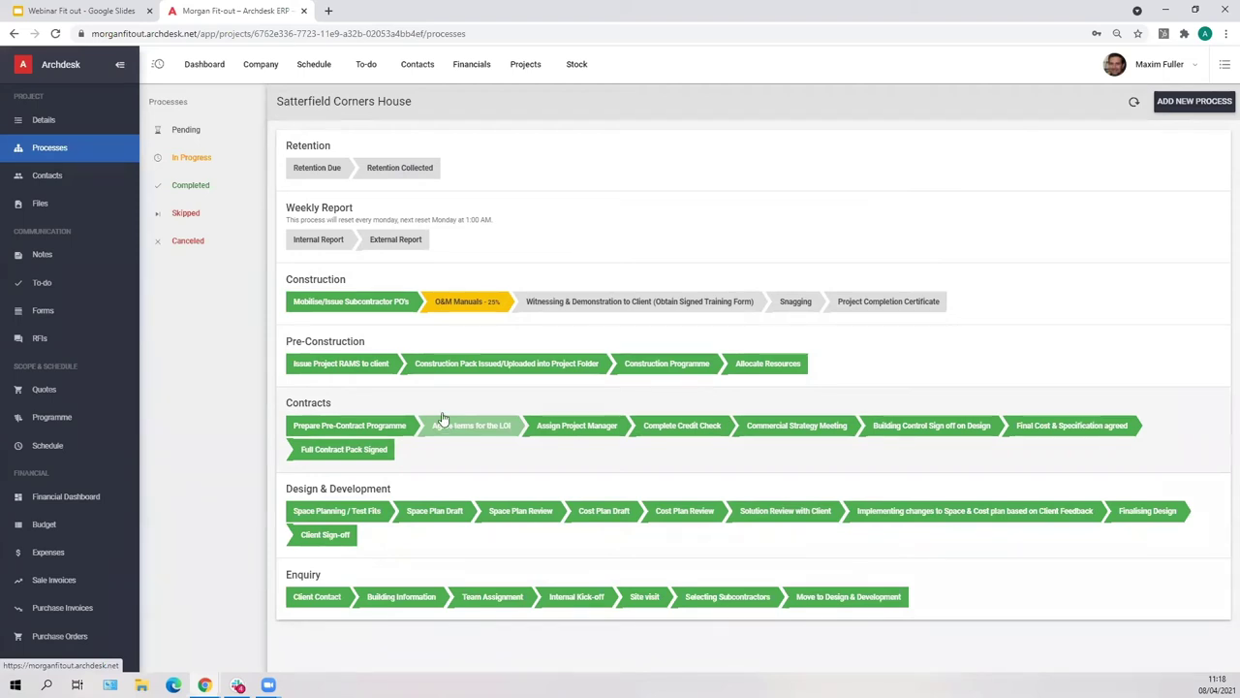
View the Satterfield Corners House project's contacts and its file folders
left_click(89, 181)
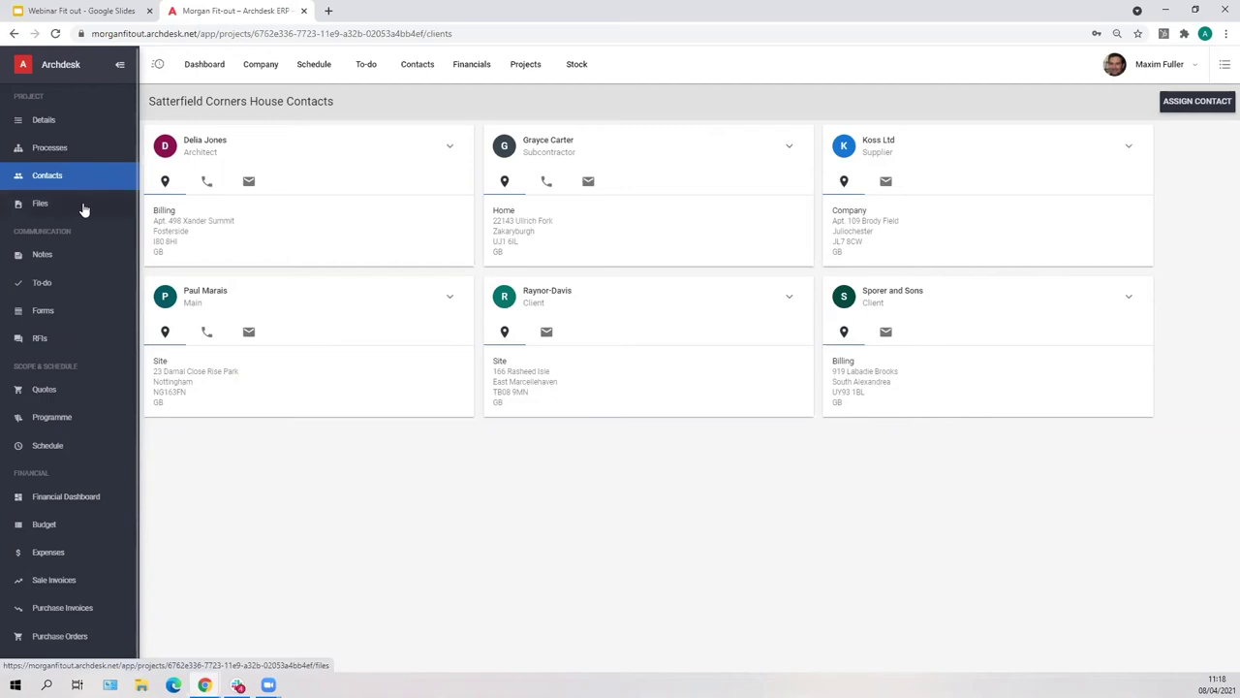
left_click(84, 211)
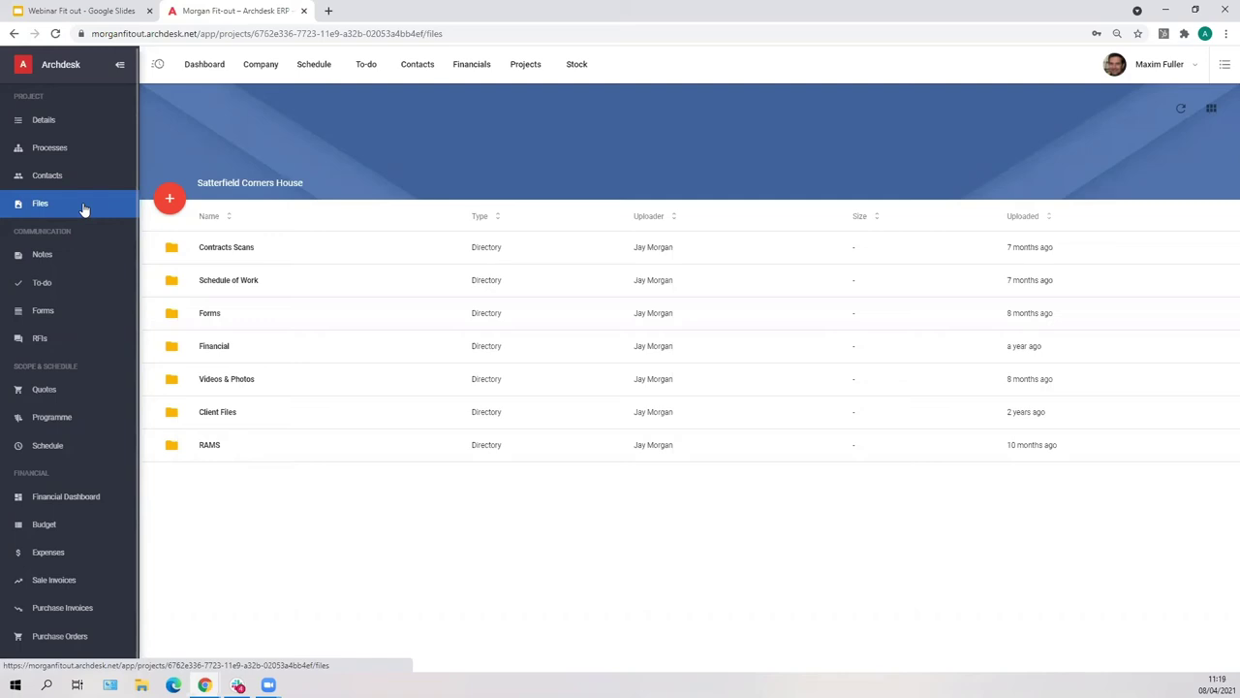
Inspect the Contracts Scans folder's details and visibility settings, and generate its public share link
left_click(255, 246)
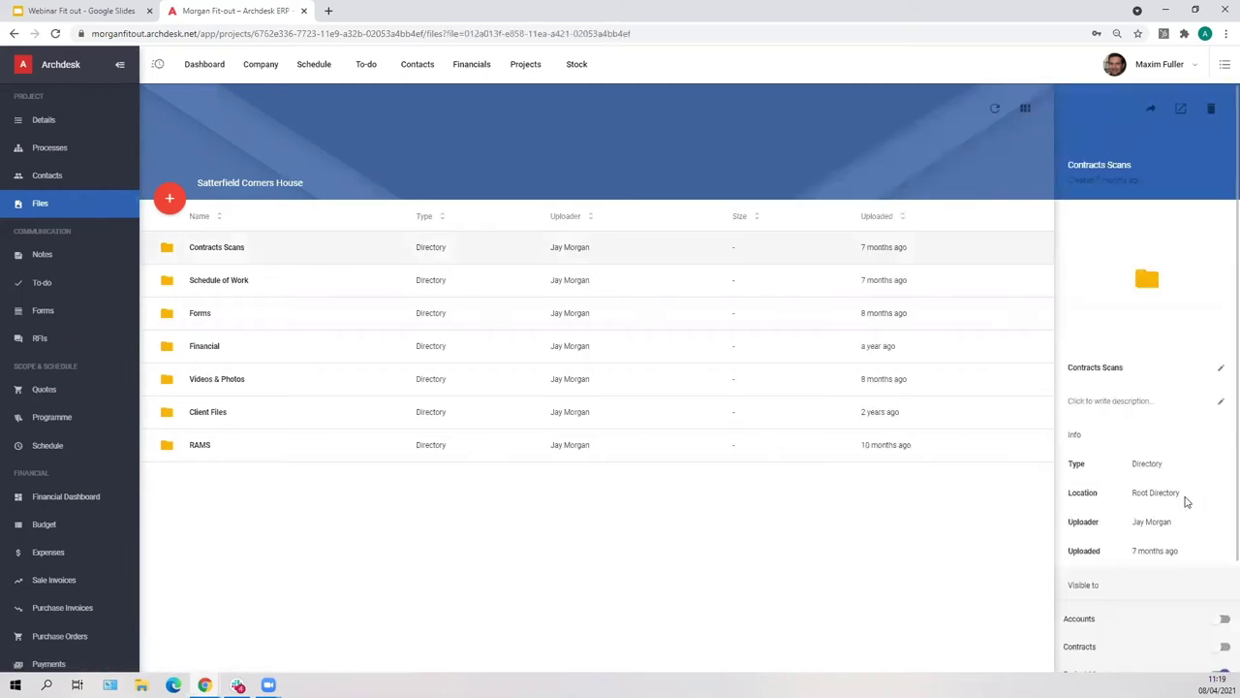
scroll(1185, 501, "down", 2)
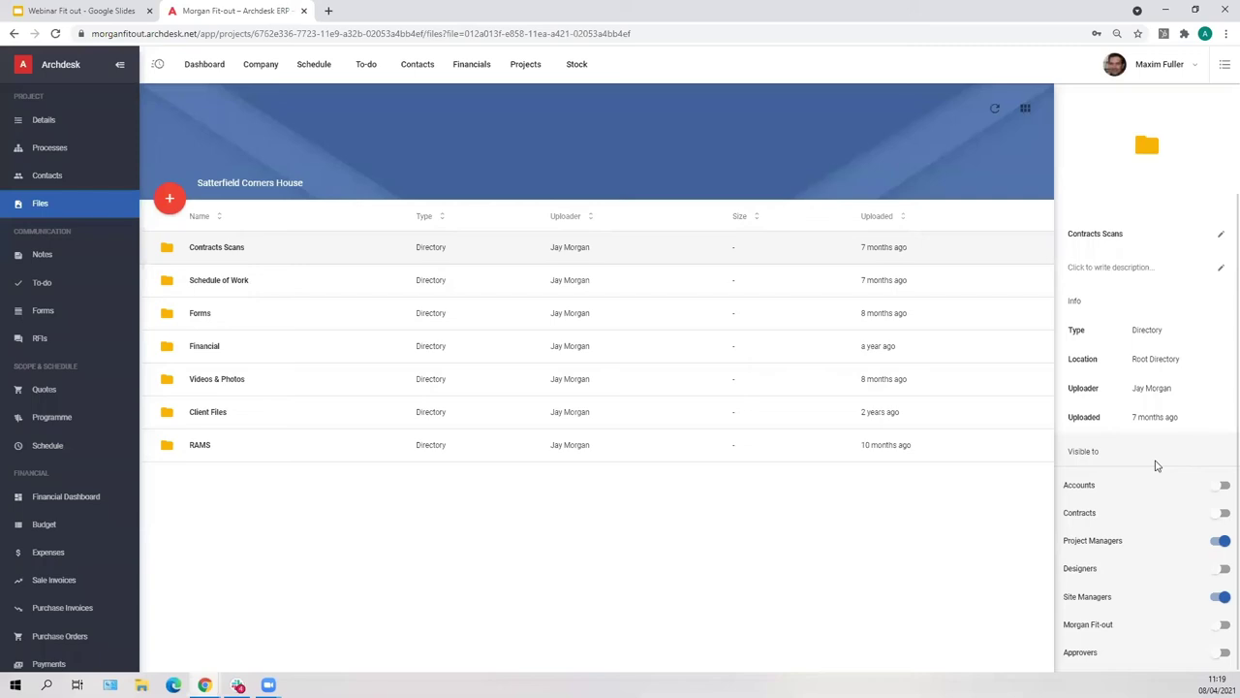
scroll(1156, 465, "up", 2)
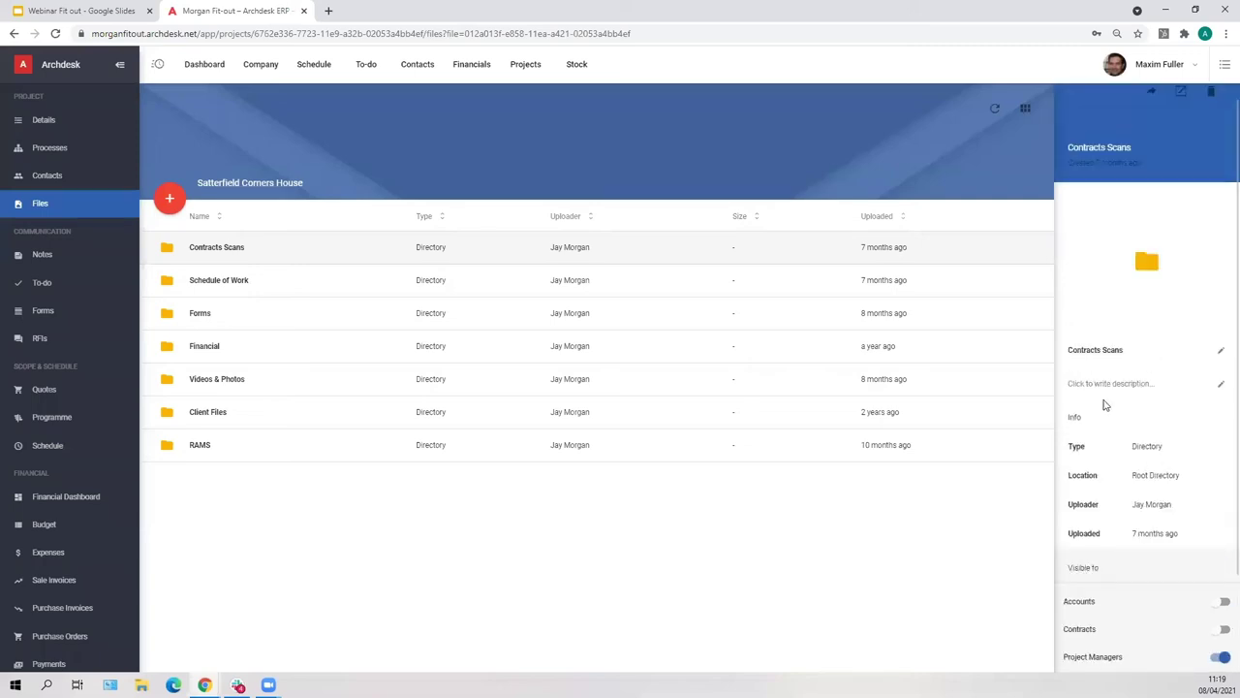
left_click(1152, 115)
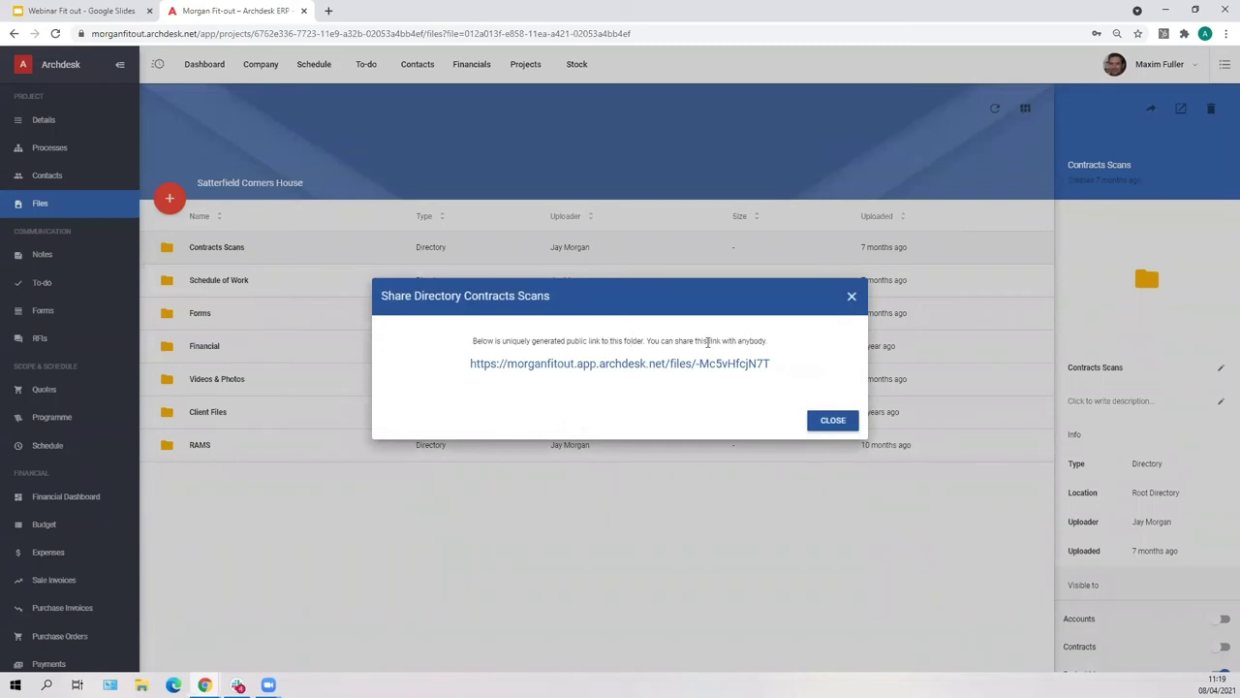
left_click(853, 296)
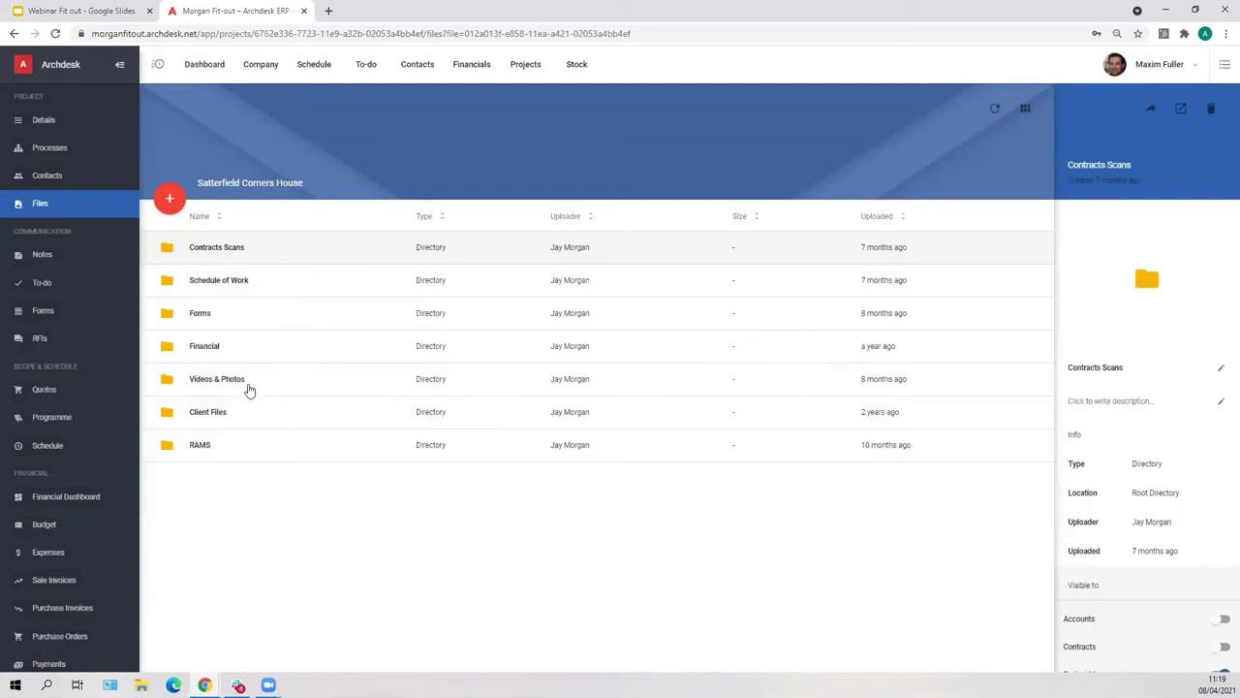
View the project's notes and its to-do list
left_click(100, 263)
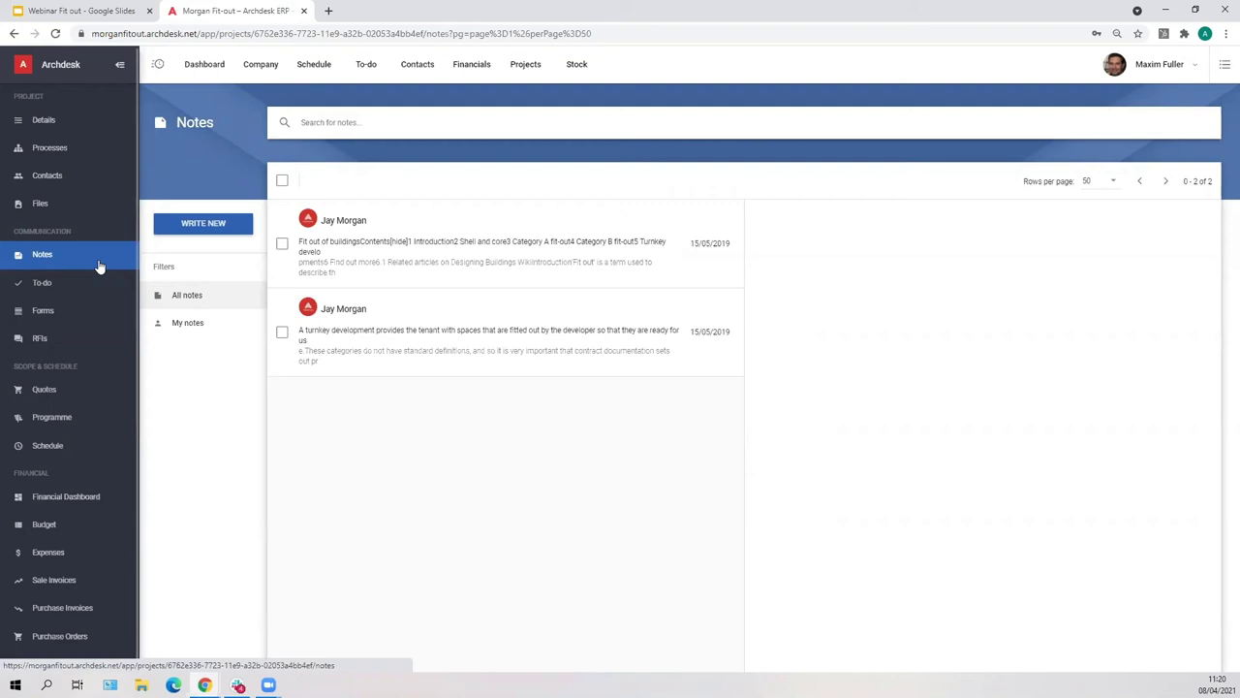
left_click(92, 287)
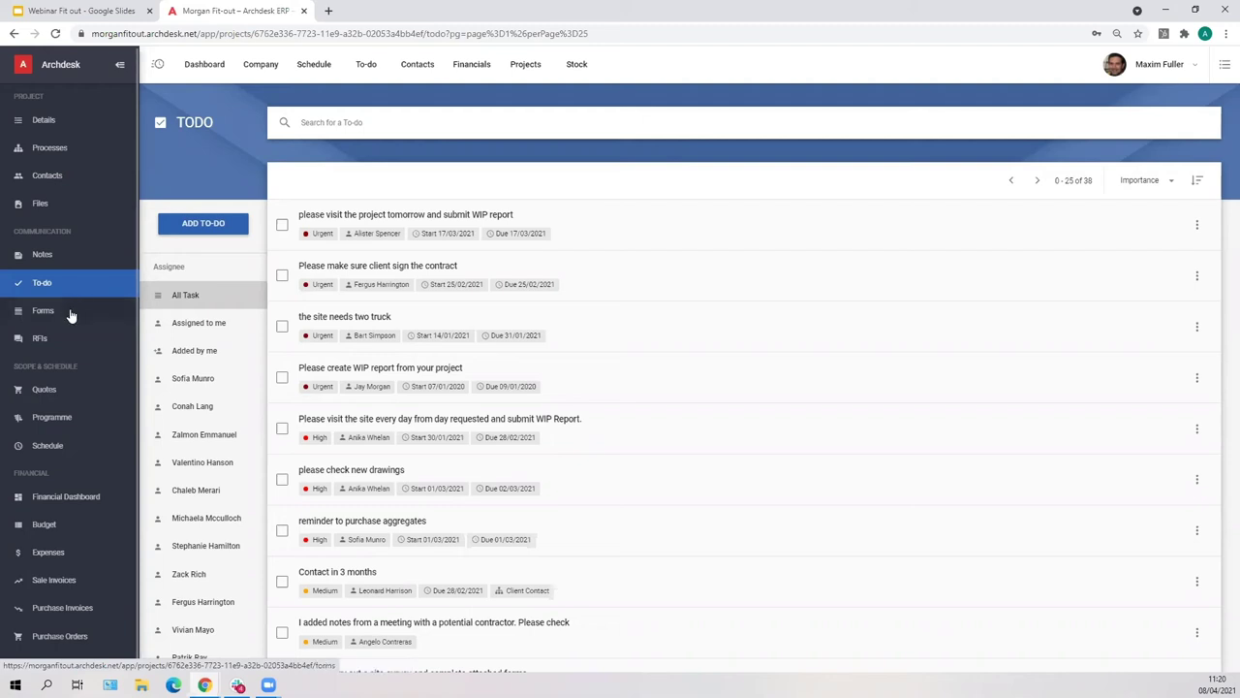
Try out the surveyor's signature field on a new Safety Observations Report in the project's forms, and close the report without submitting
left_click(70, 315)
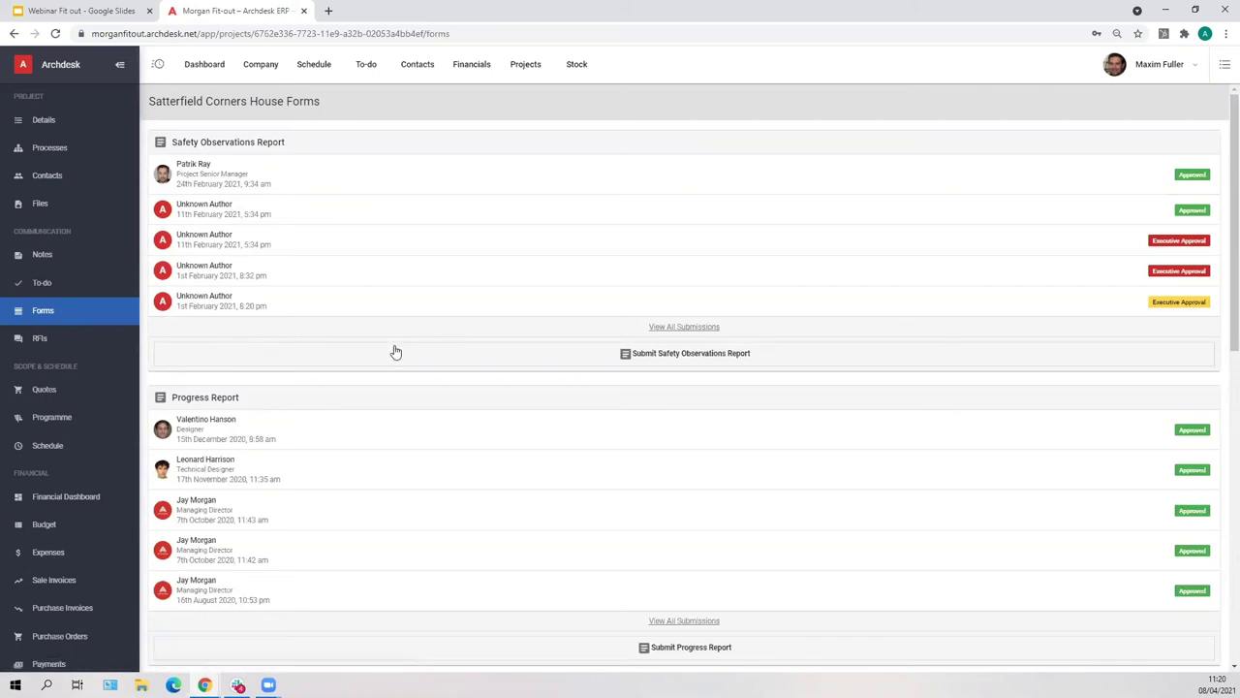
left_click(694, 362)
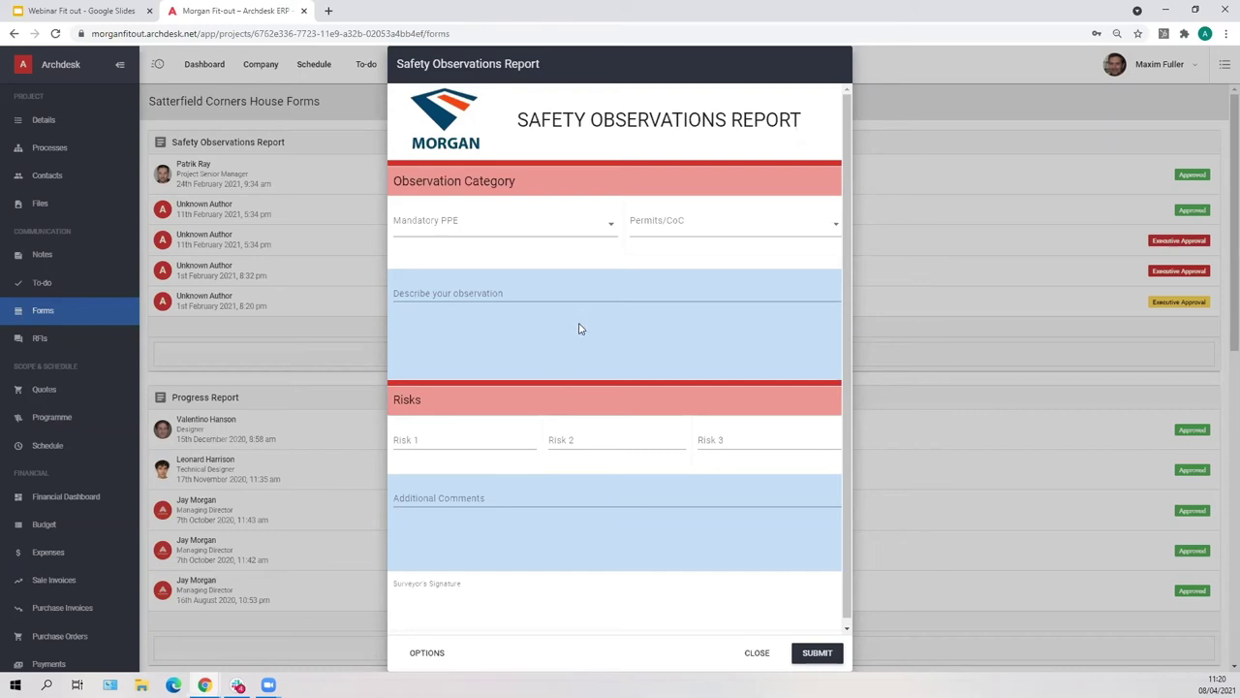
scroll(579, 347, "down", 1)
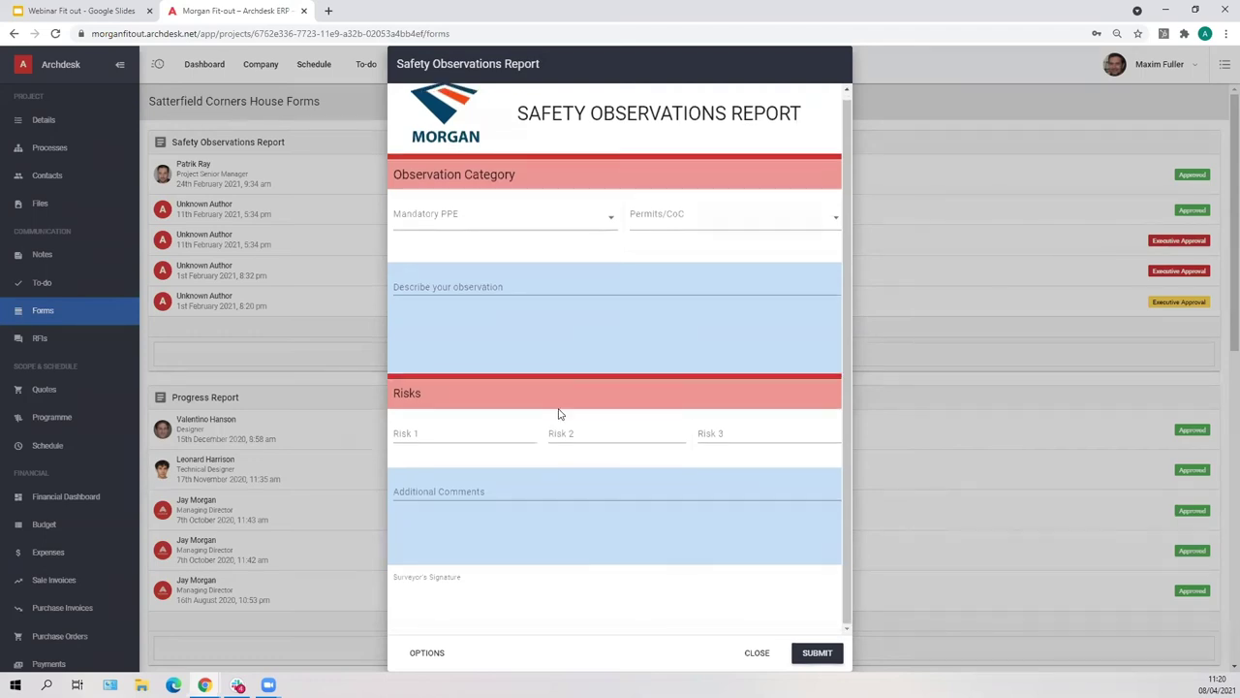
mouse_move(440, 623)
left_mouse_down()
mouse_move(519, 620)
mouse_move(531, 599)
left_mouse_up()
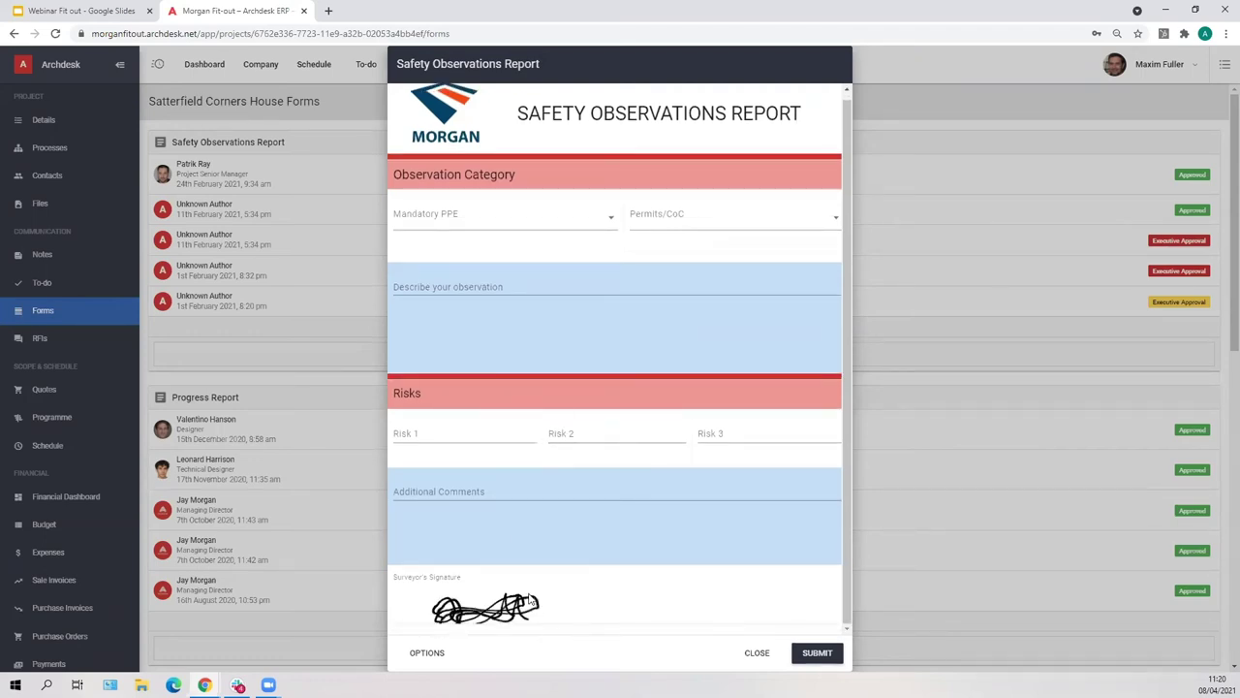
left_click(756, 654)
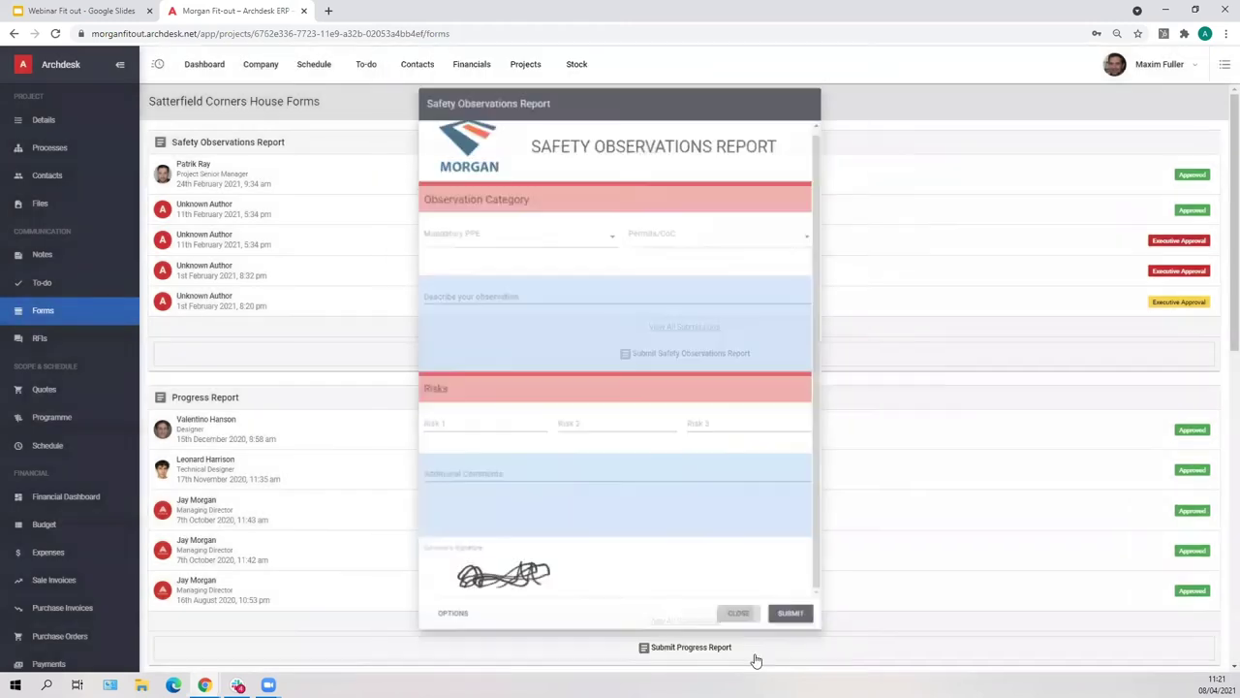
View the project's RFIs and its quotes list, including the options for importing or copying an existing quote
left_click(79, 347)
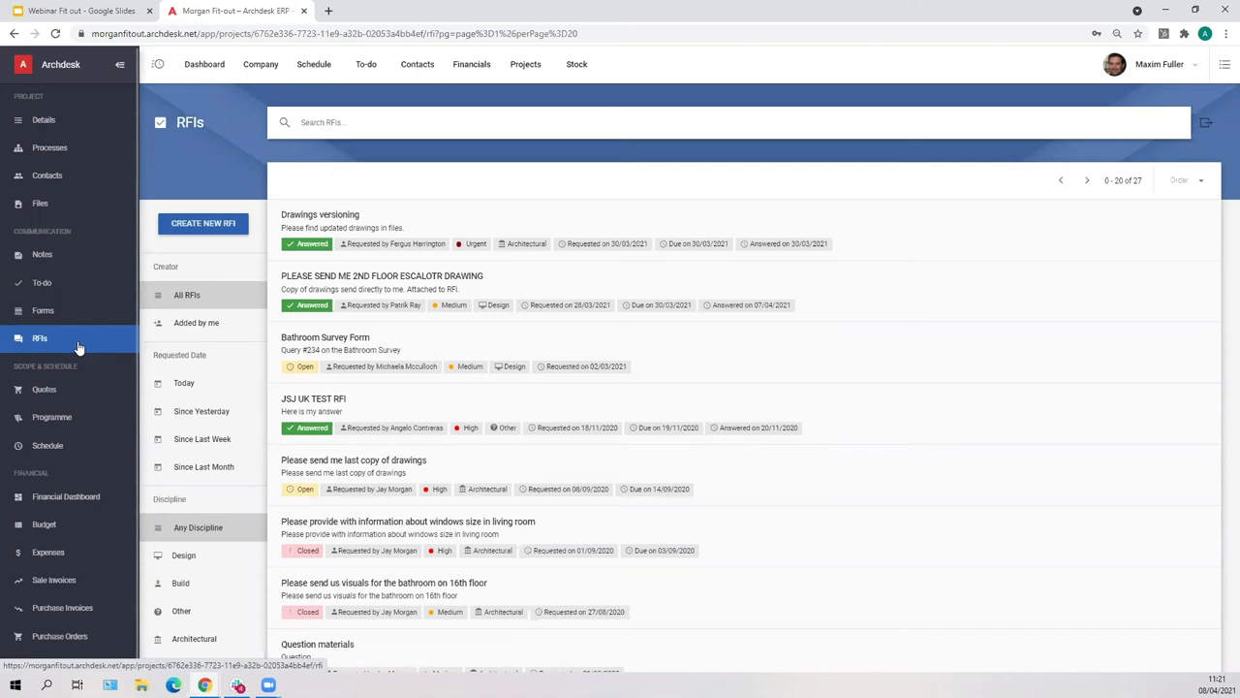
left_click(76, 396)
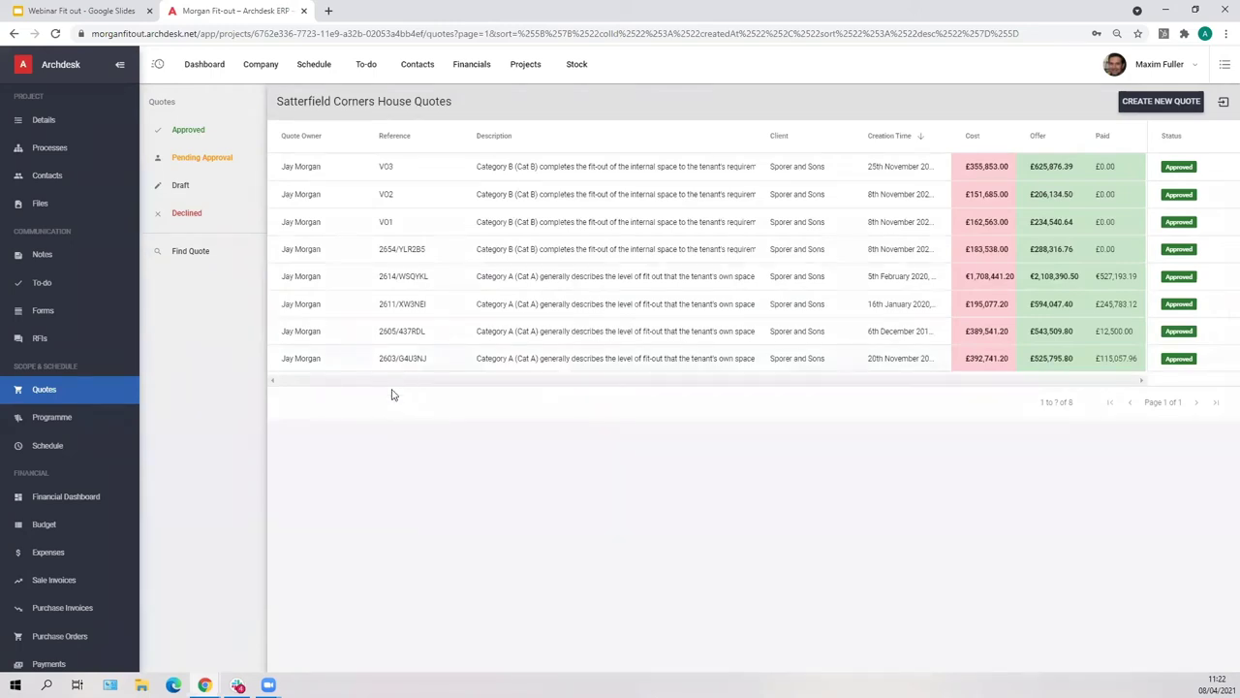
left_click(1225, 110)
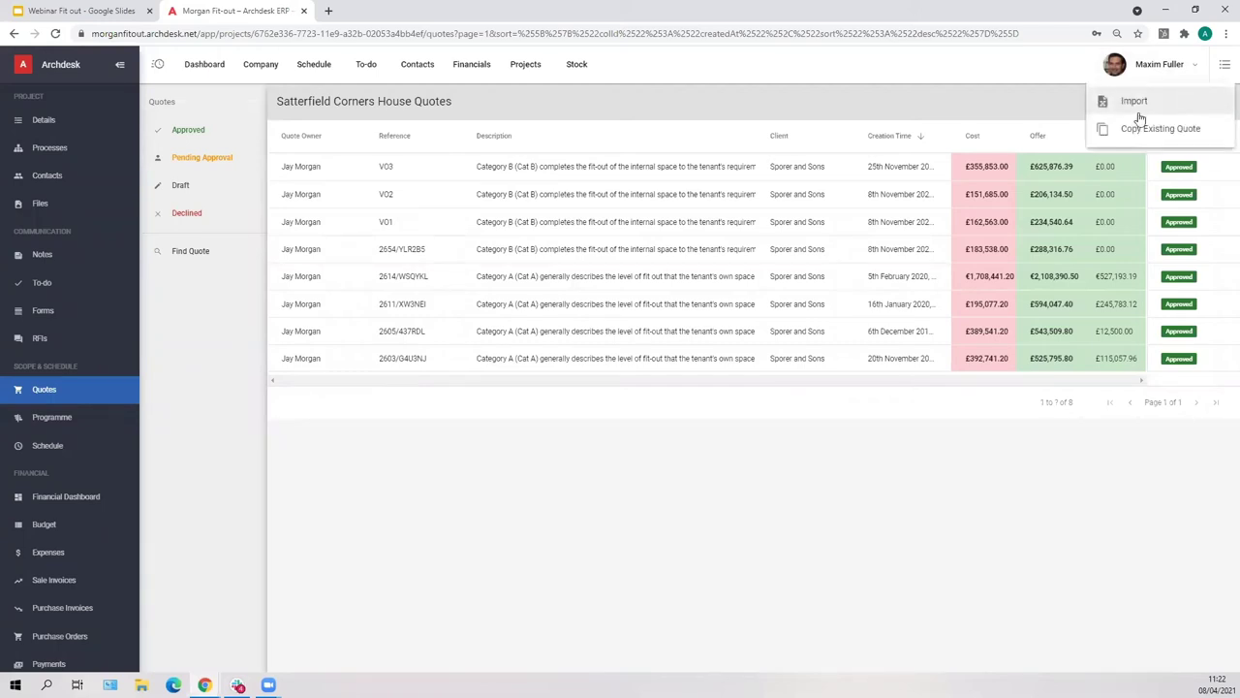
left_click(742, 520)
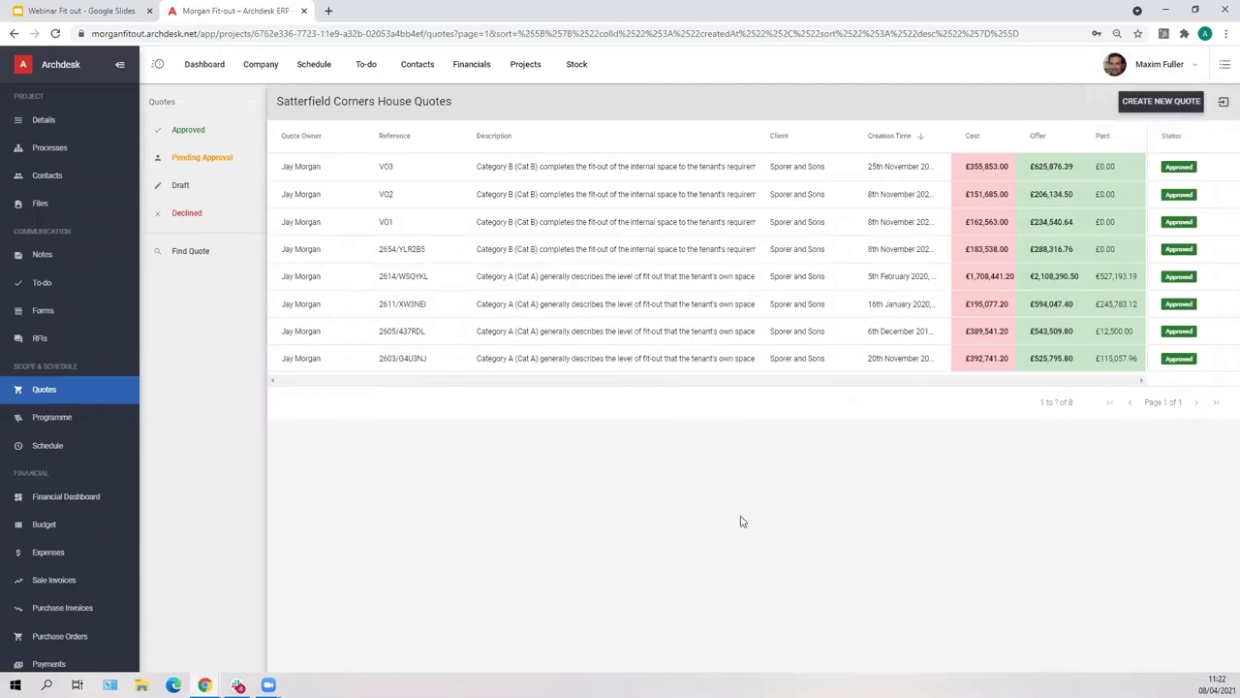
Open quote 2654/YLR2B5 and review the line items in its Preliminaries & Management section
left_click(418, 254)
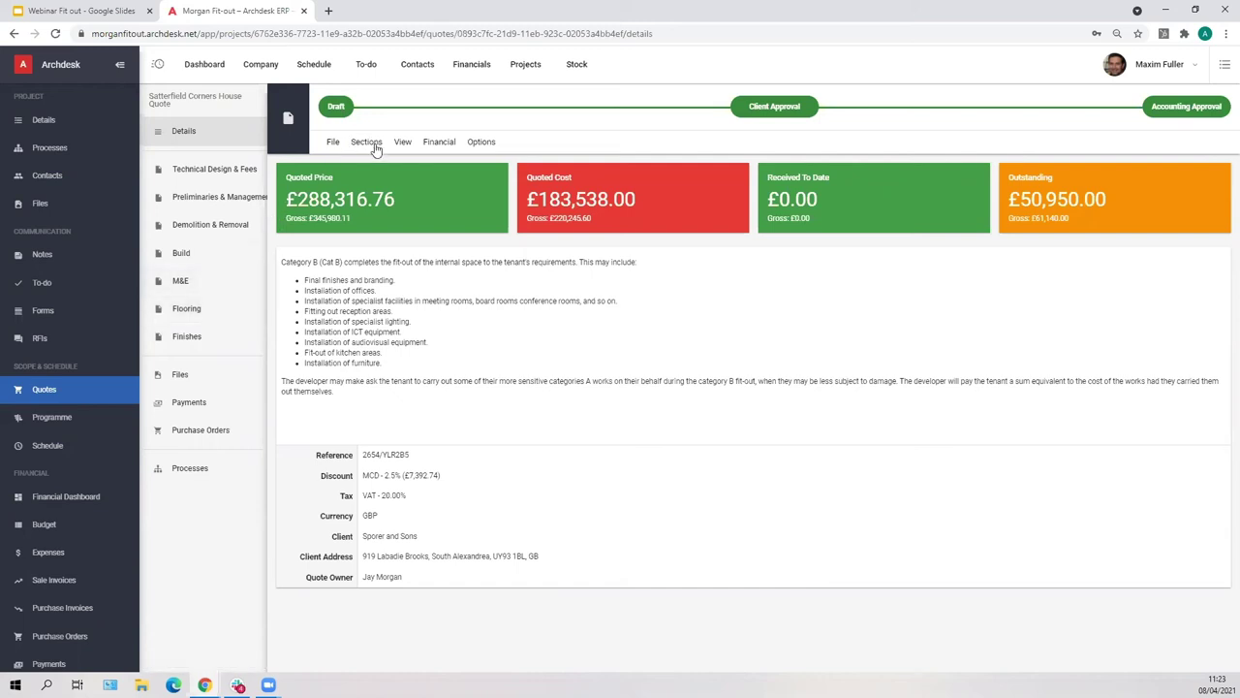
left_click(219, 199)
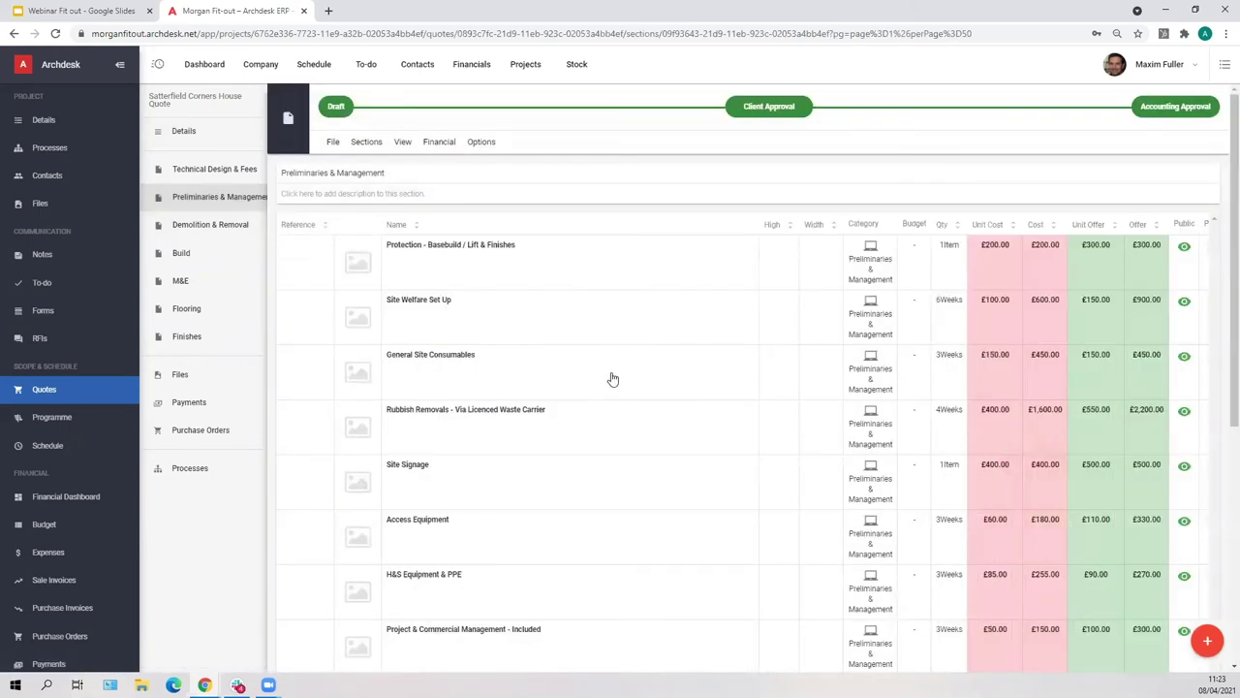
scroll(610, 387, "down", 2)
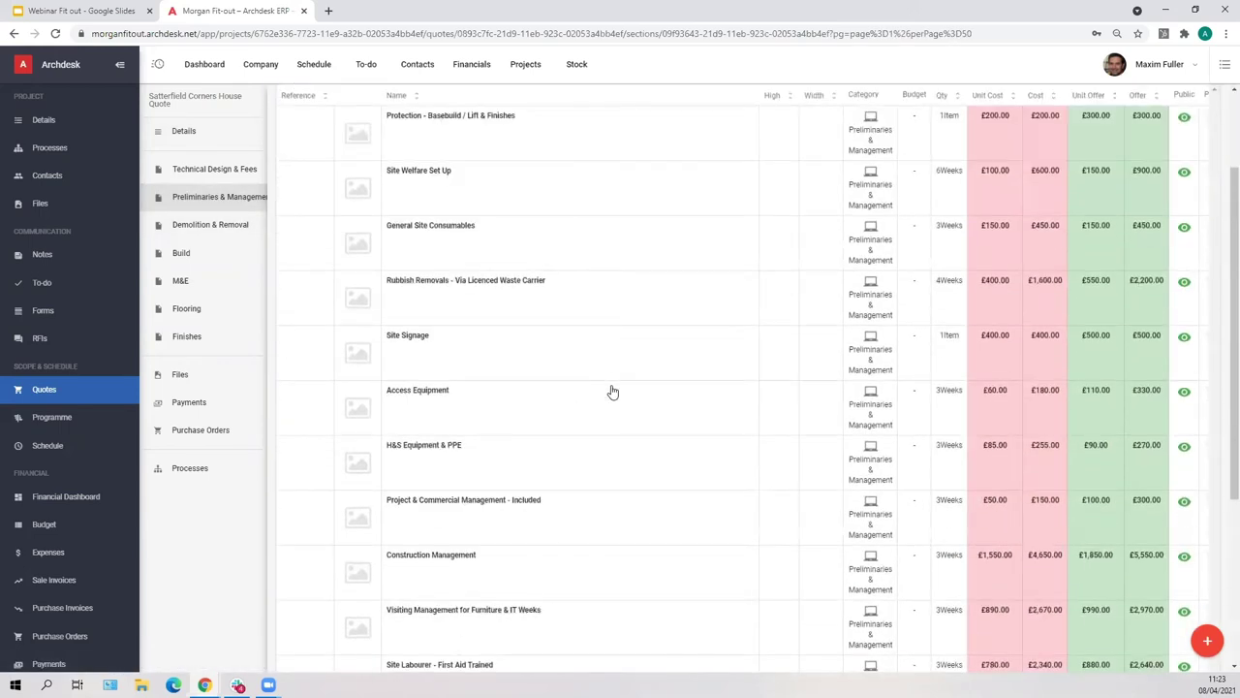
scroll(591, 373, "up", 2)
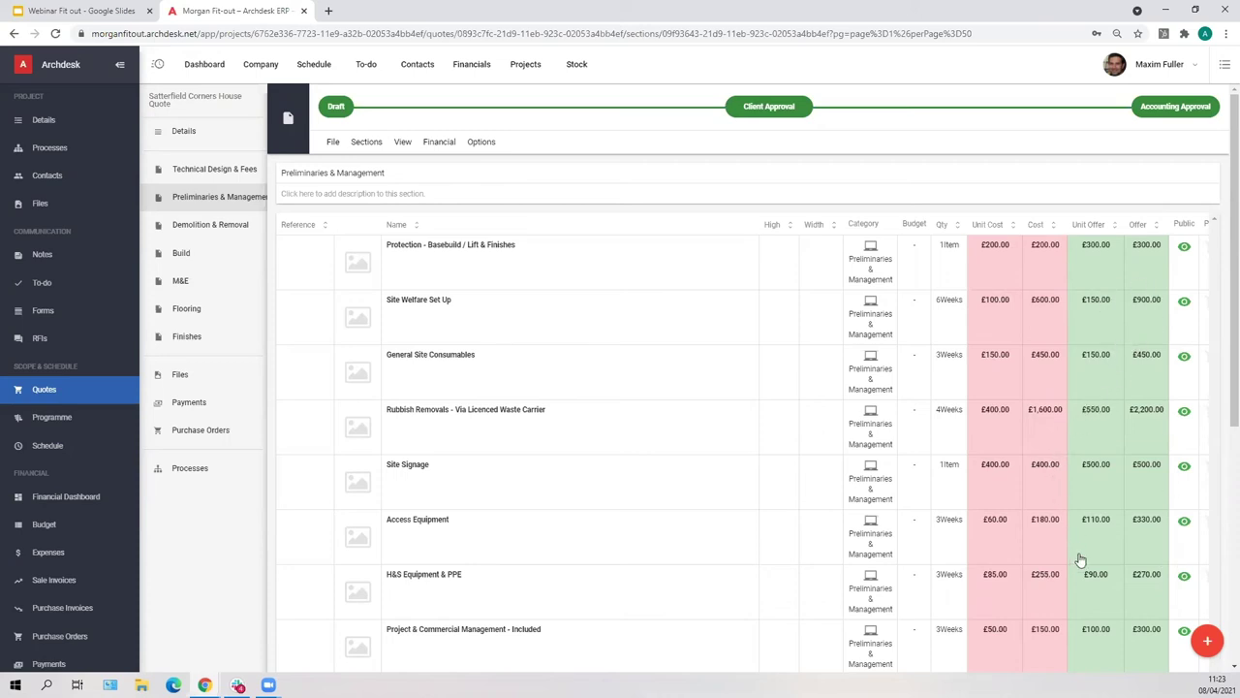
Check the ways of adding an item to the section and look through the catalogue products without selecting one
left_click(1208, 642)
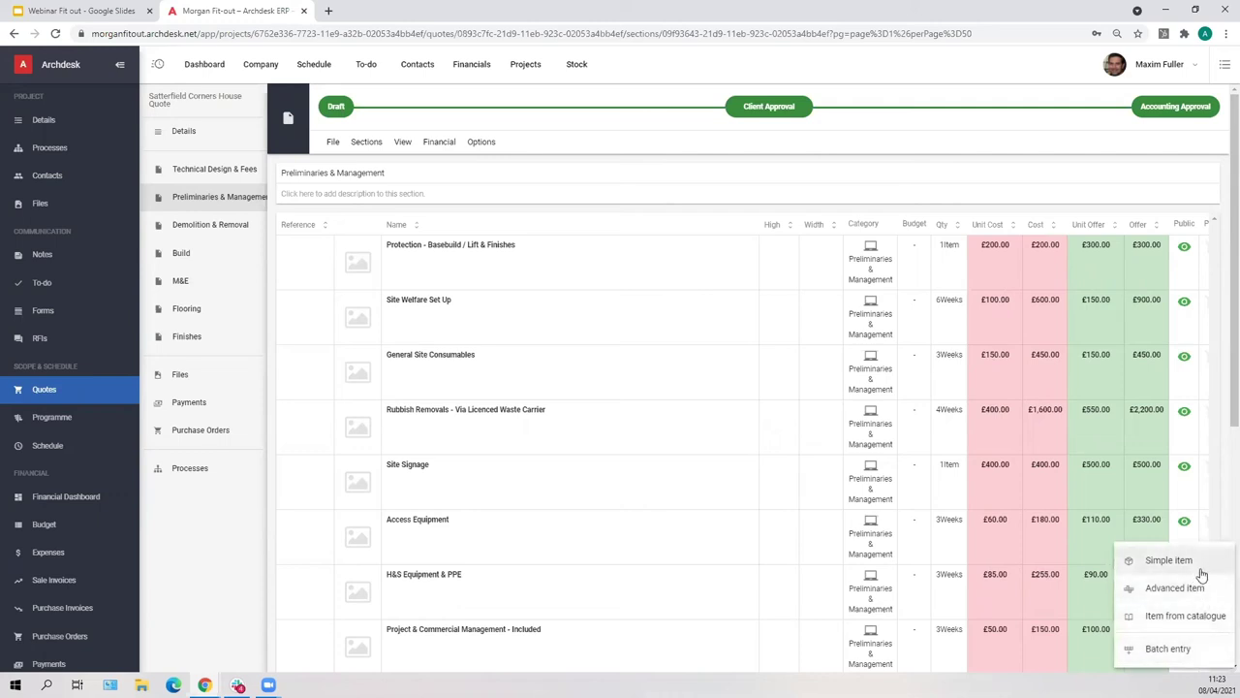
left_click(1184, 617)
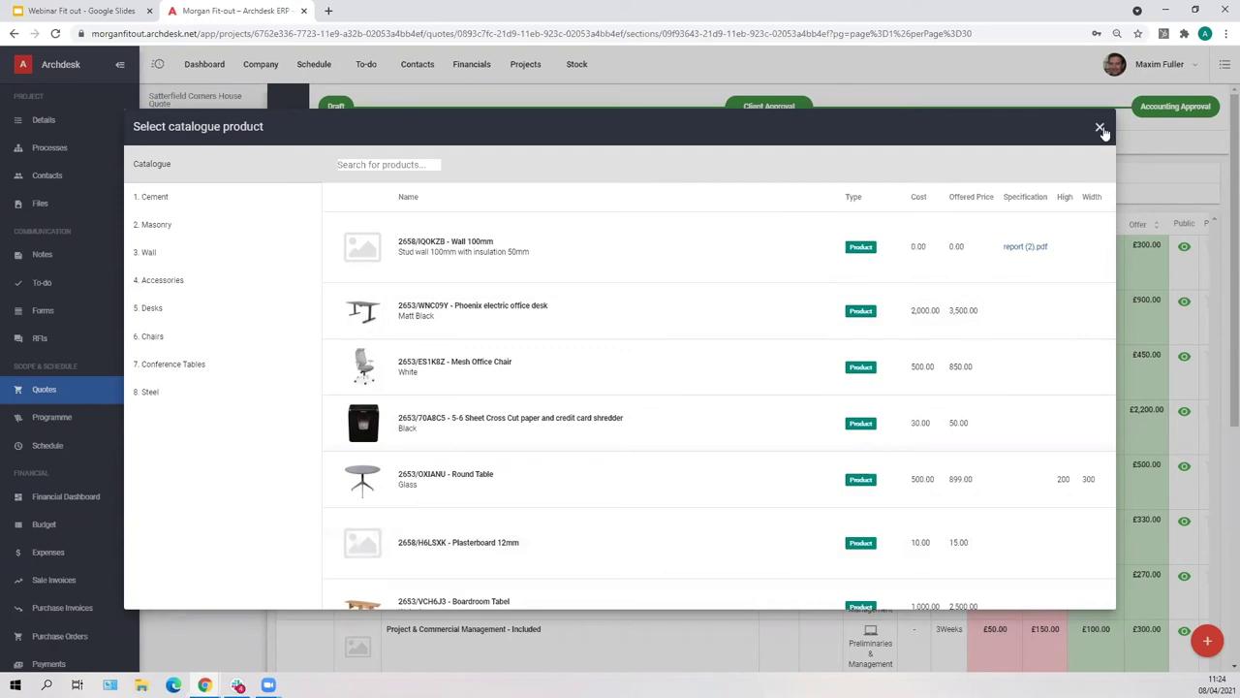
left_click(1099, 127)
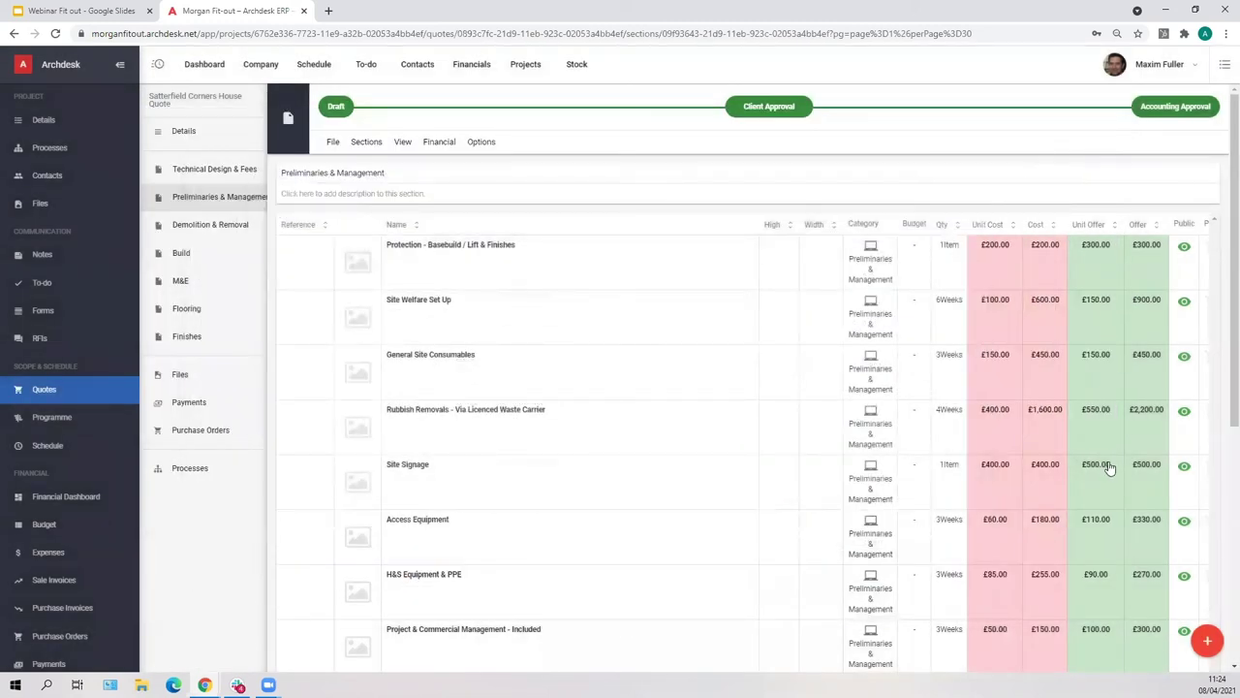
Inspect the blank simple item form and the advanced item form with its sub-items, closing both without saving
left_click(1208, 639)
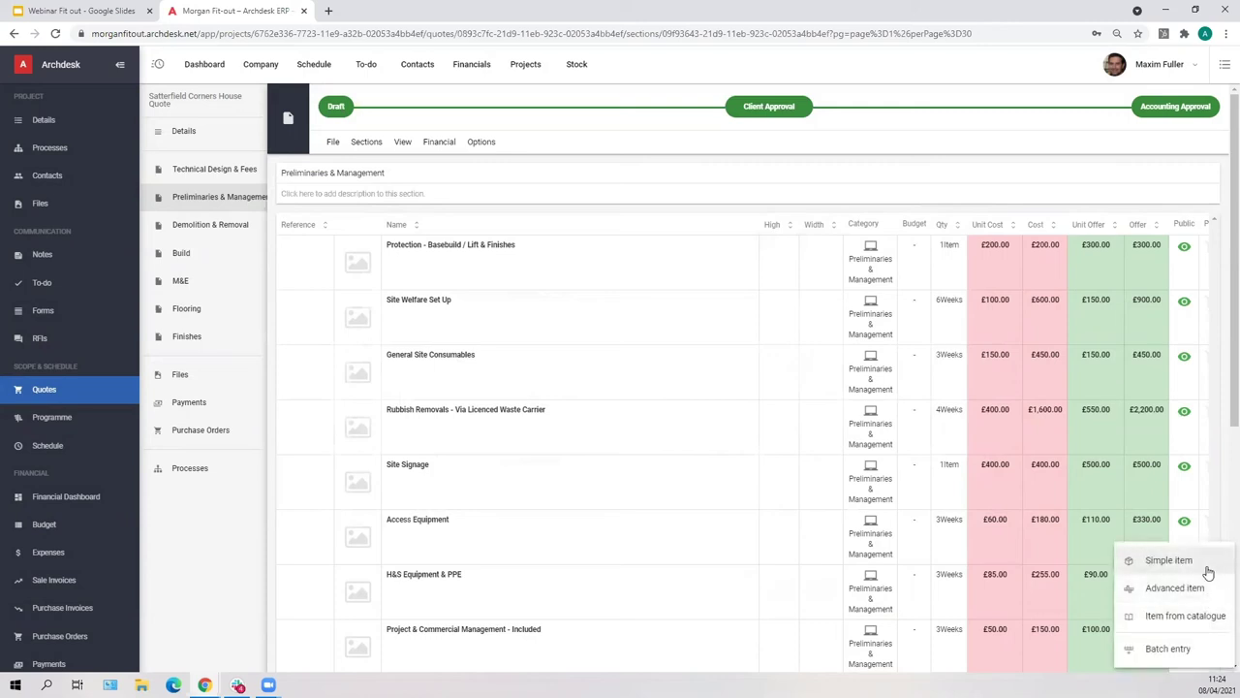
left_click(1207, 568)
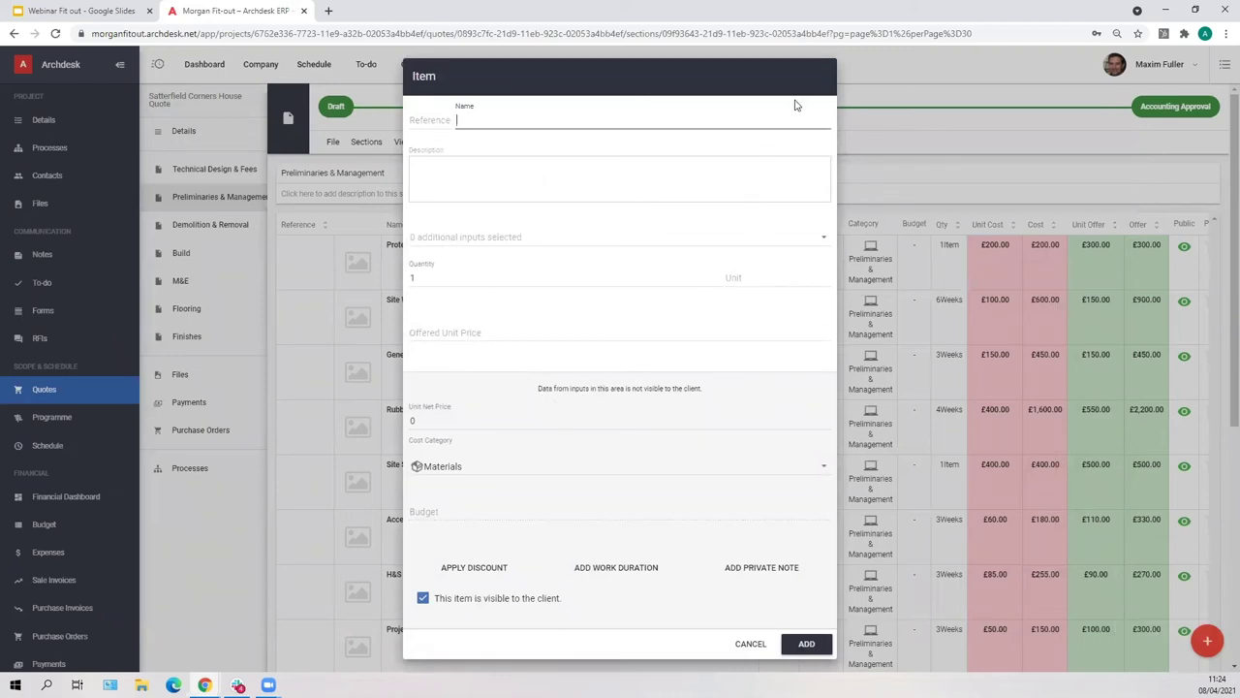
left_click(746, 644)
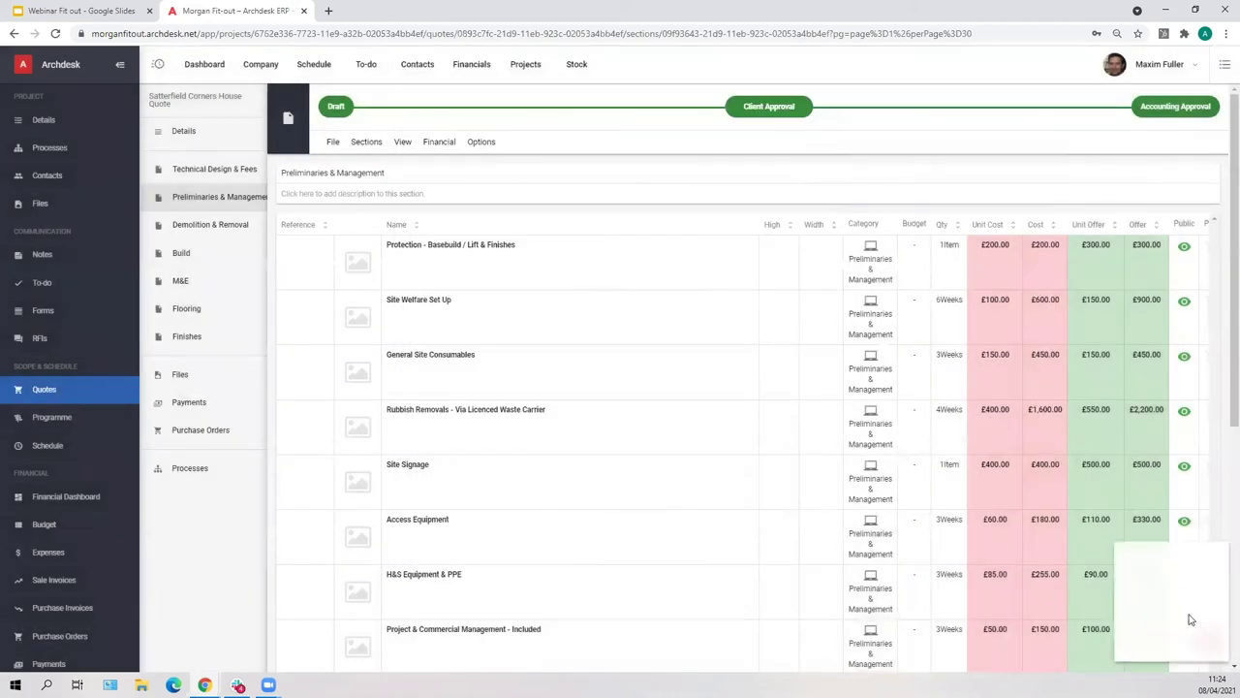
left_click(1166, 589)
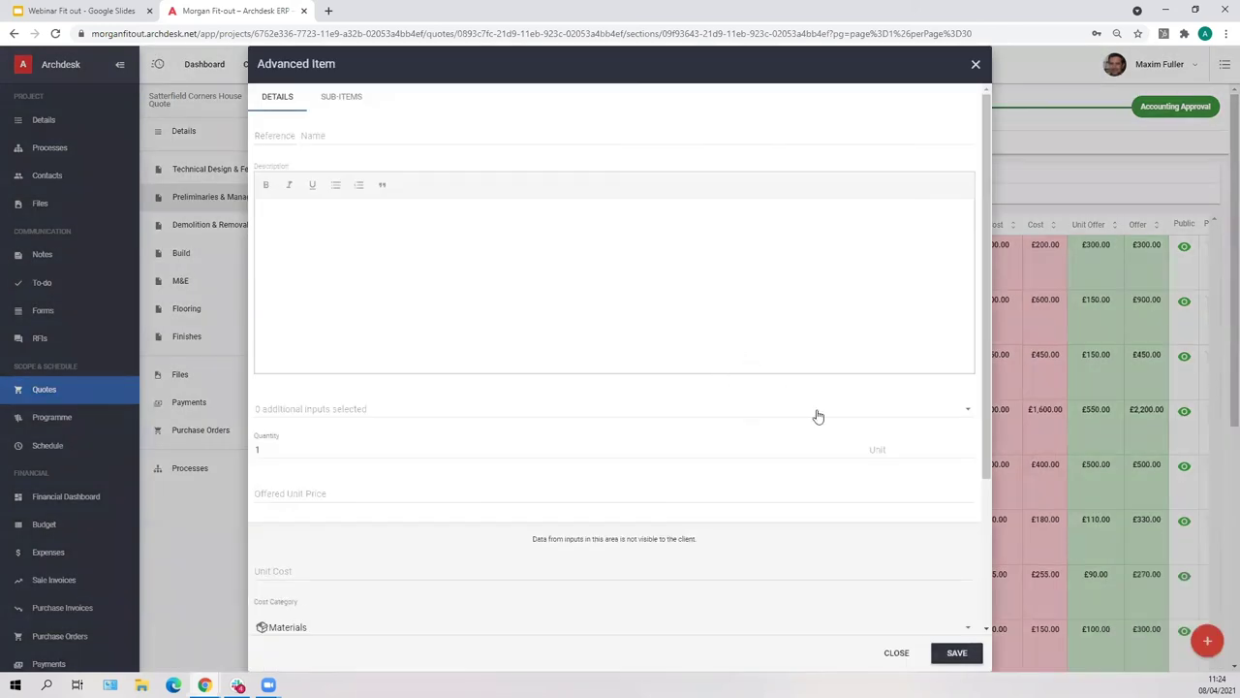
left_click(348, 99)
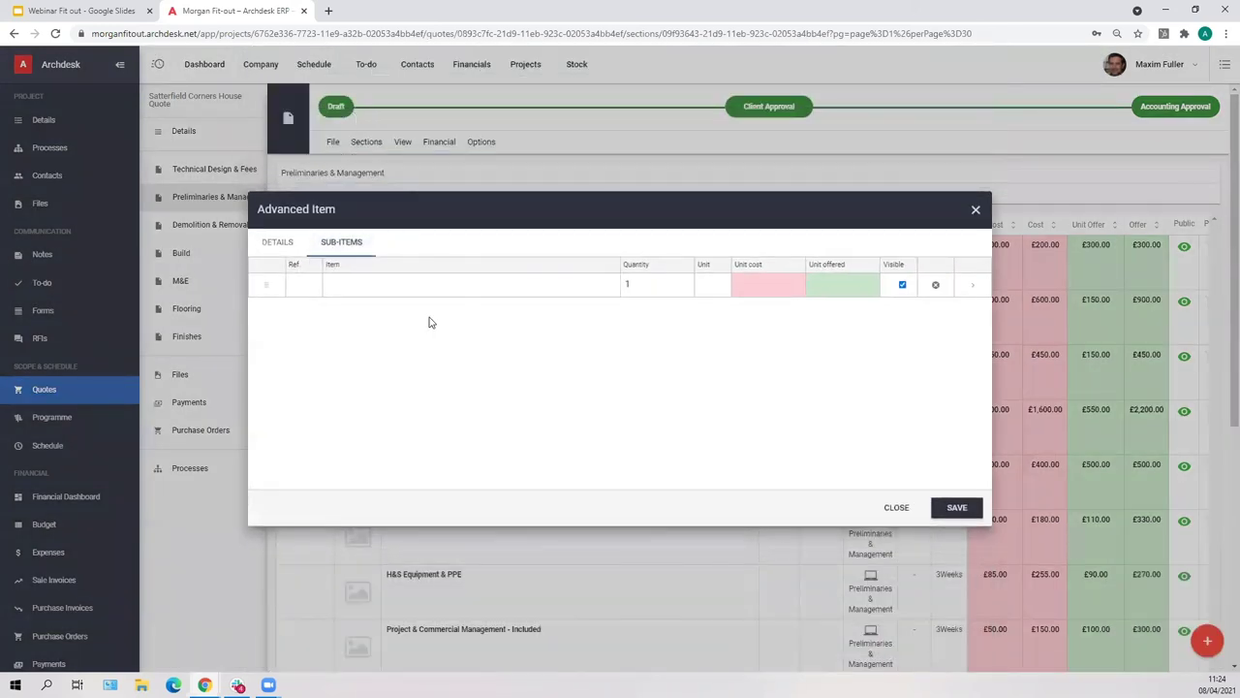
left_click(974, 213)
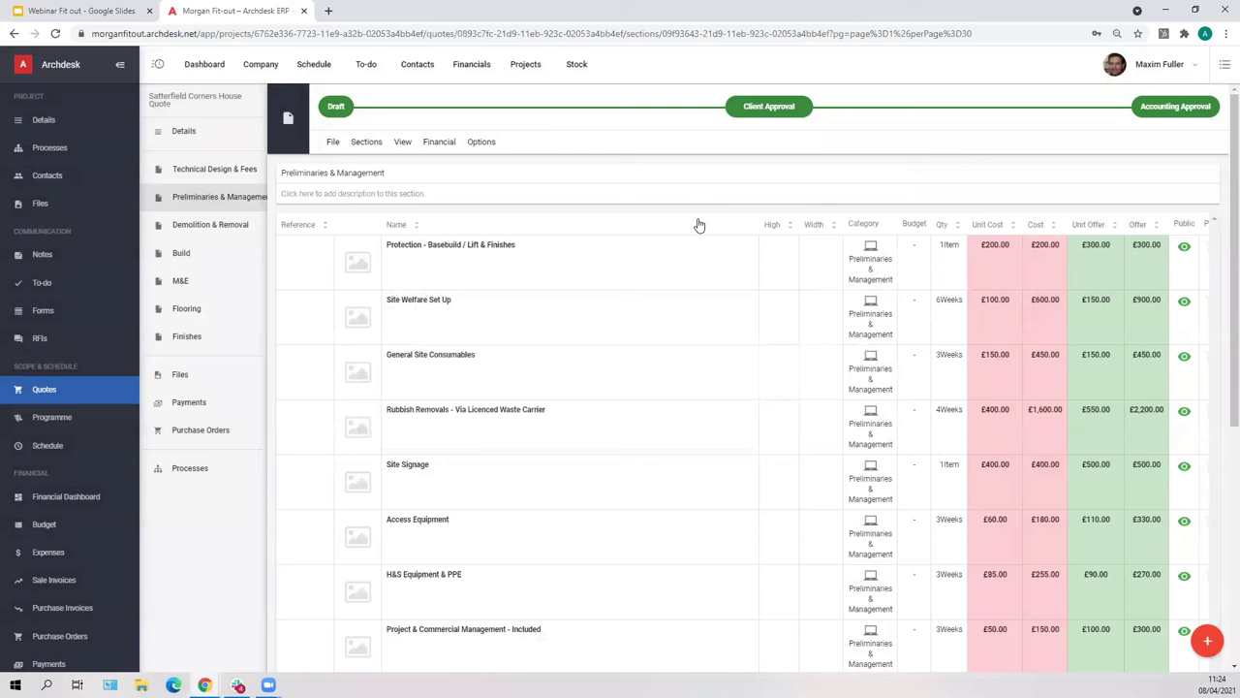
Return to the quote's details, generate its browser preview link and open the preview
left_click(207, 144)
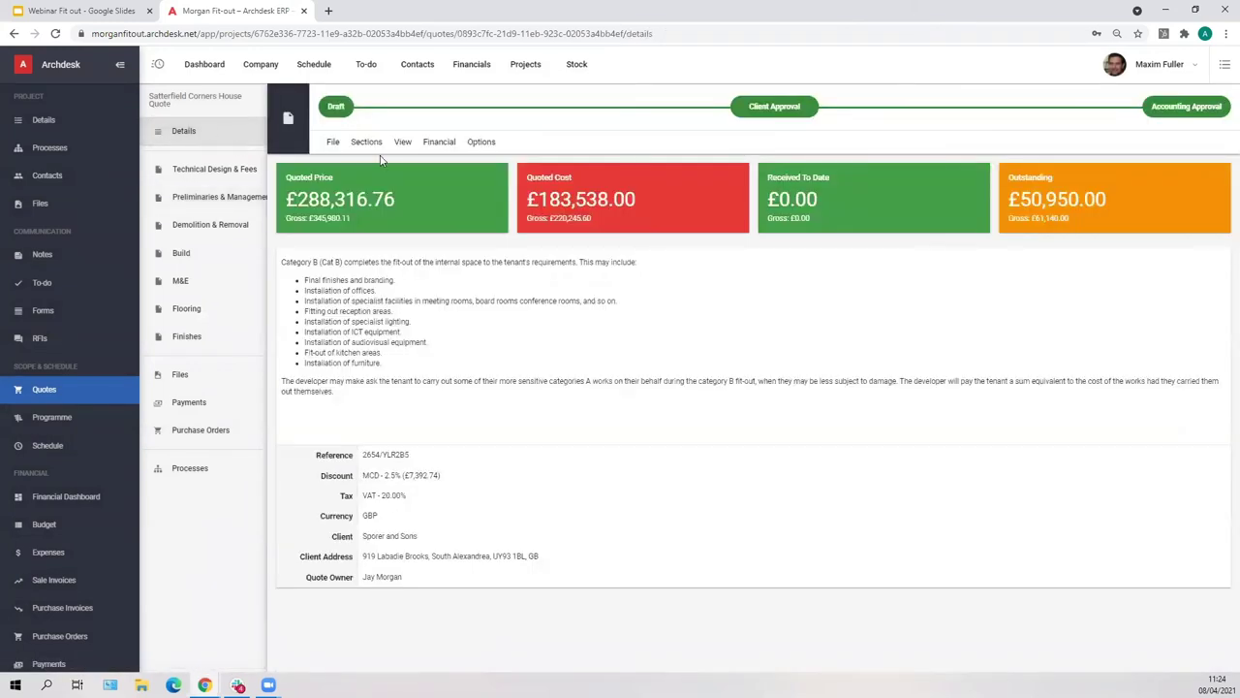
left_click(403, 145)
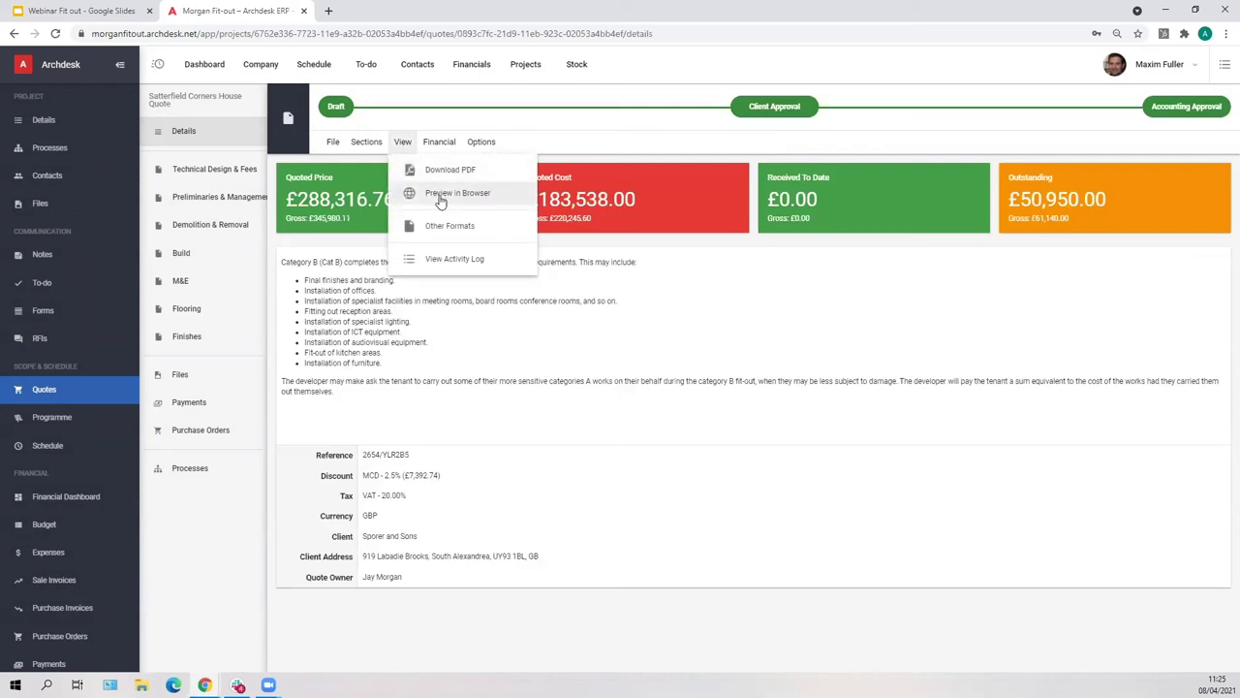
left_click(441, 195)
left_click(675, 361)
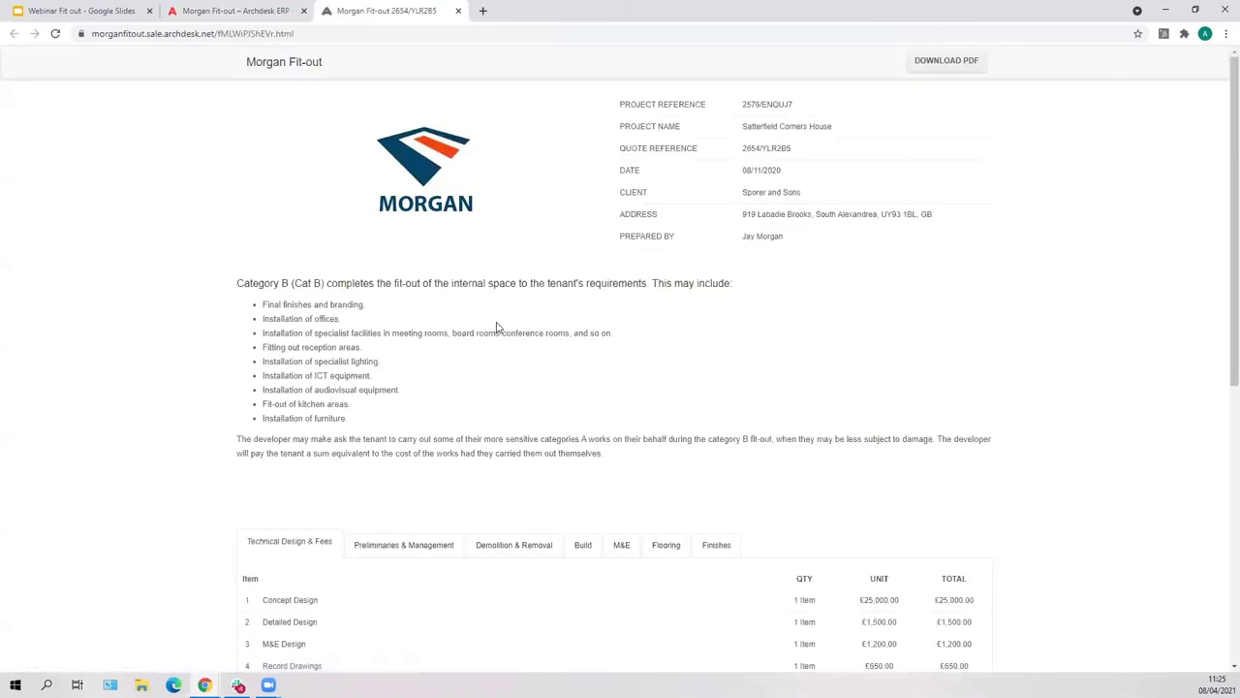
Review the previewed quote's sections from Preliminaries & Management through Flooring and its totals, and return to the quote's details
scroll(496, 328, "down", 3)
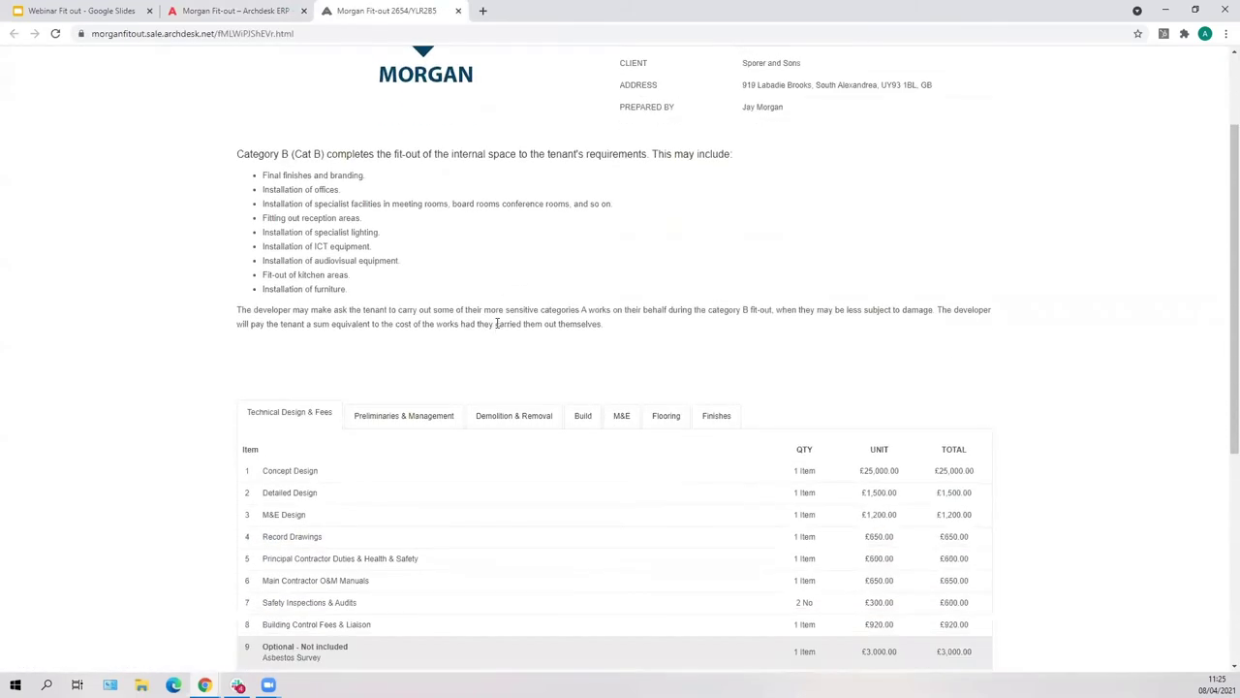
scroll(409, 338, "down", 1)
left_click(419, 286)
left_click(538, 286)
left_click(582, 295)
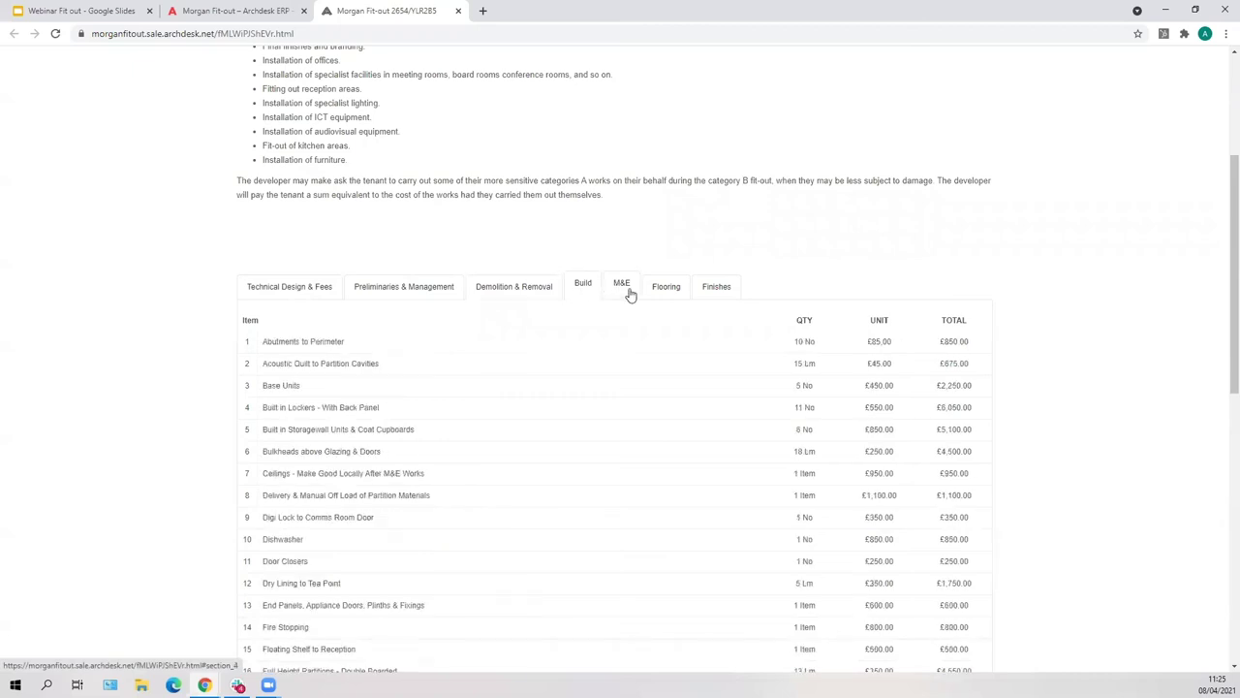
left_click(625, 291)
left_click(664, 290)
scroll(645, 319, "down", 2)
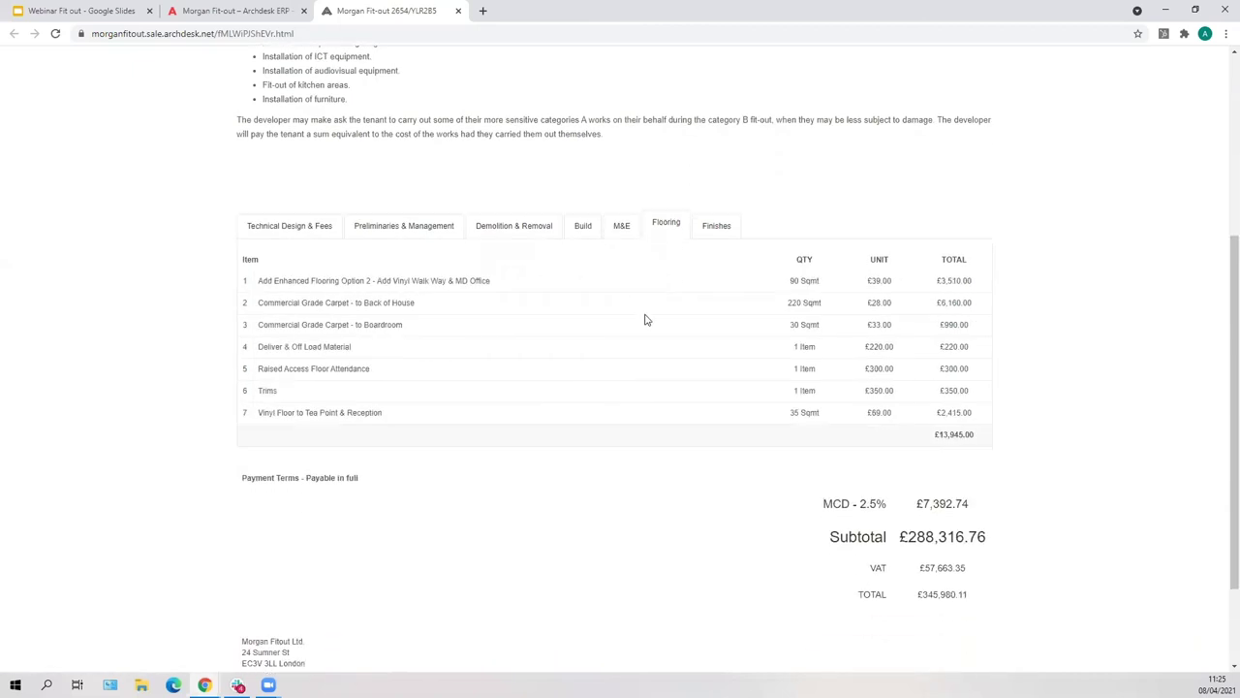
scroll(639, 340, "down", 1)
scroll(640, 340, "up", 3)
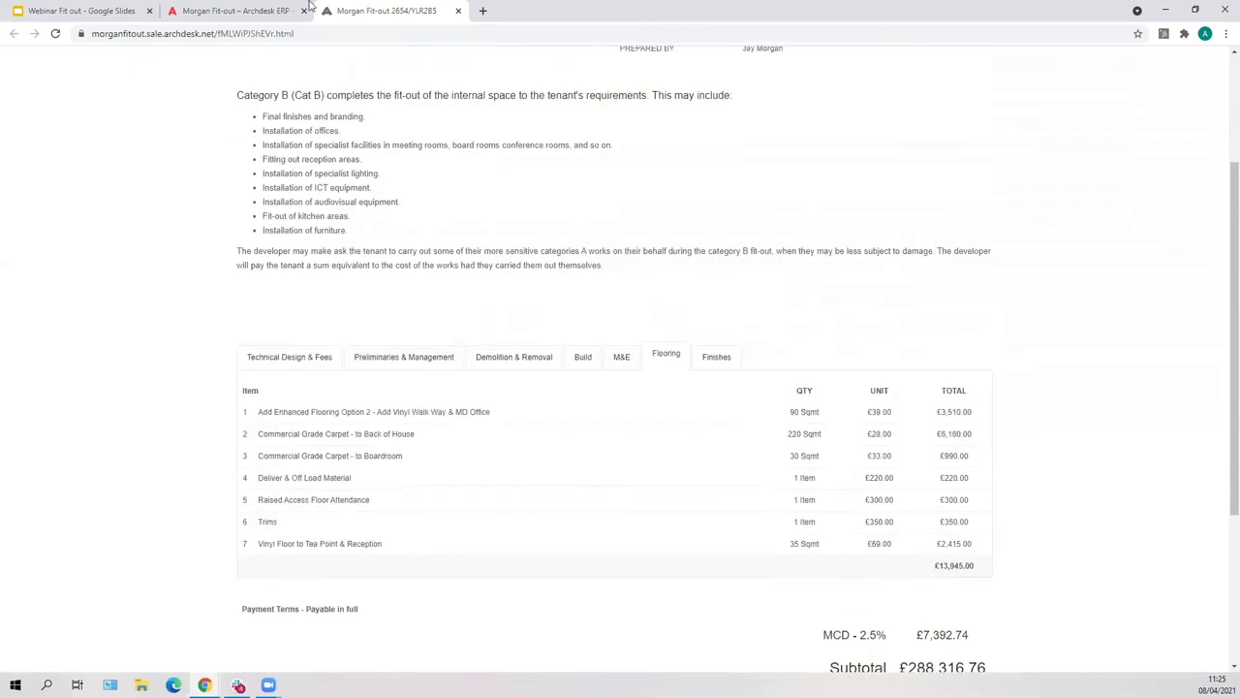
left_click(244, 12)
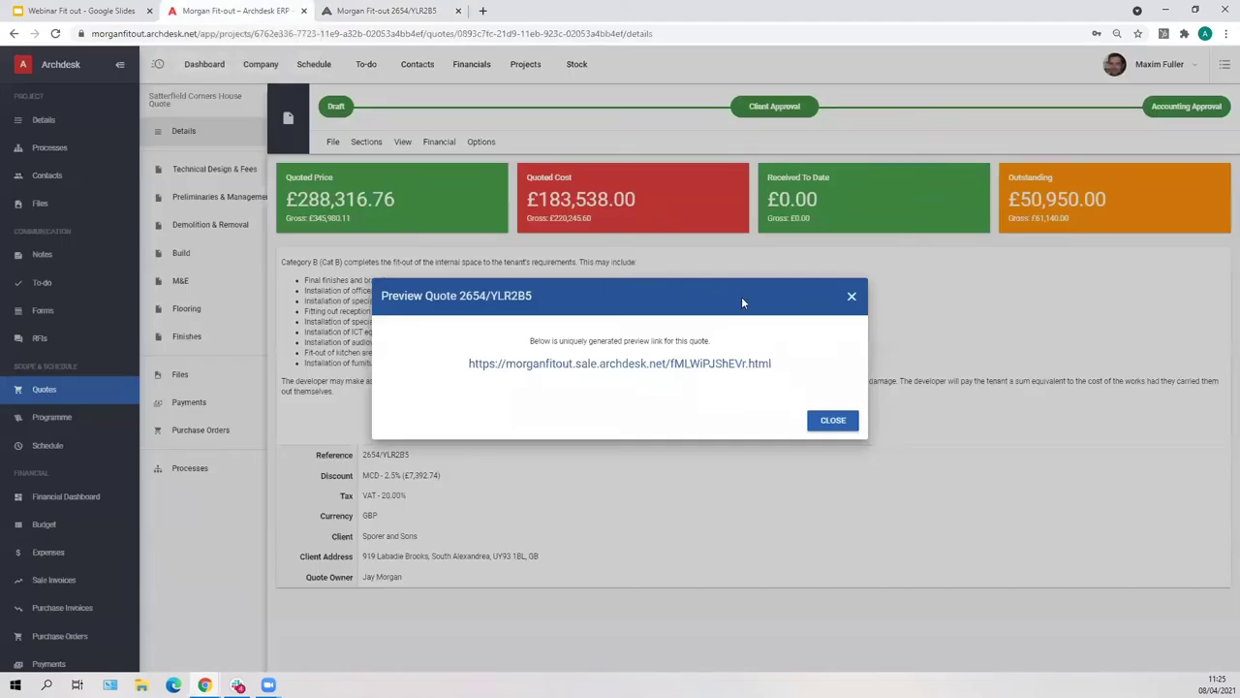
left_click(849, 298)
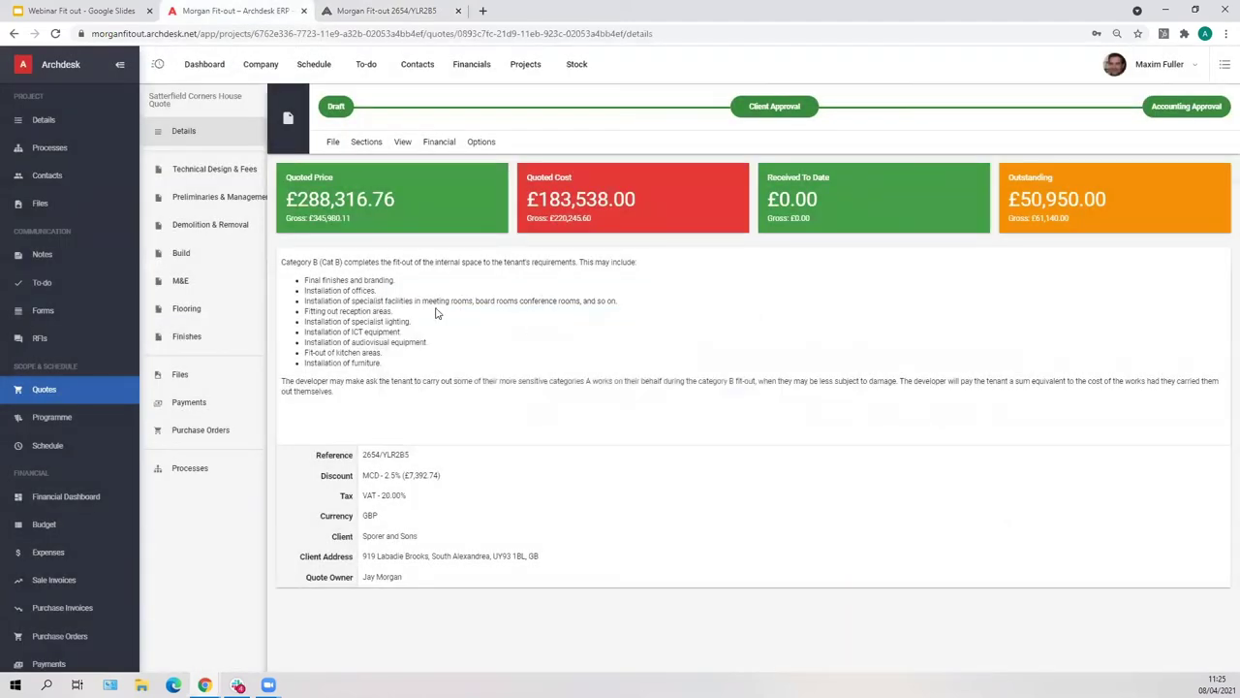
View the quote's payments and review the project's Financial Dashboard with its categories, spend chart and purchase orders
left_click(190, 405)
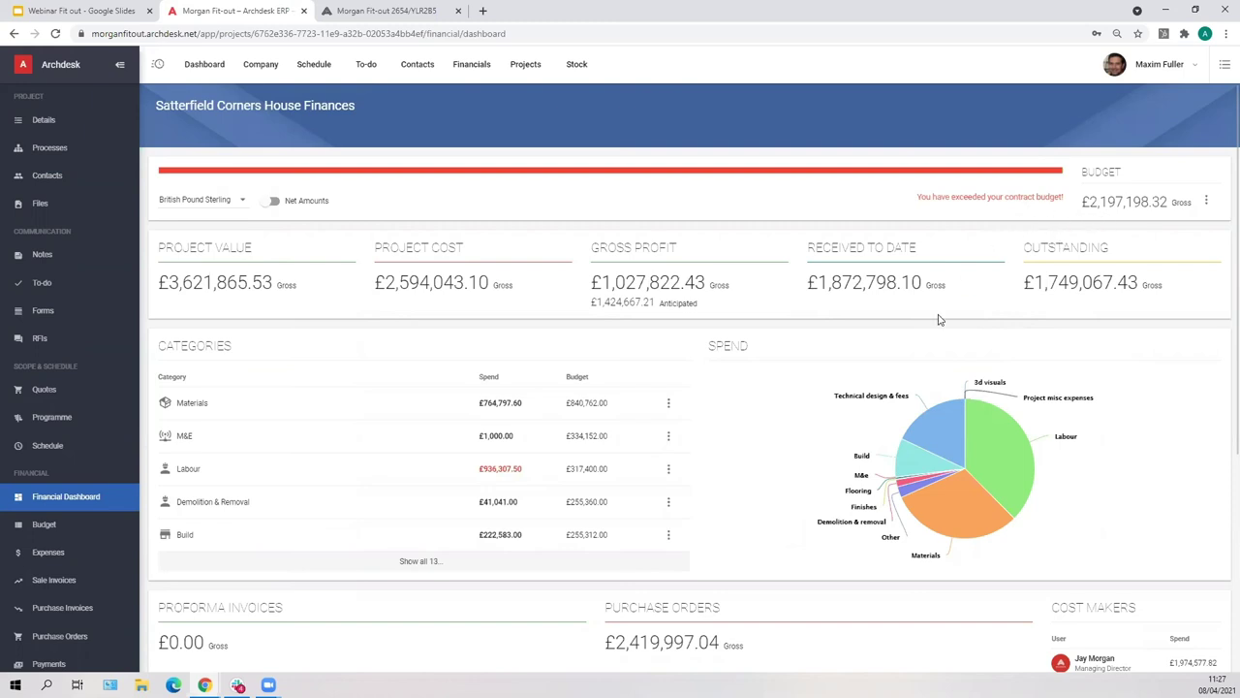
scroll(938, 320, "down", 1)
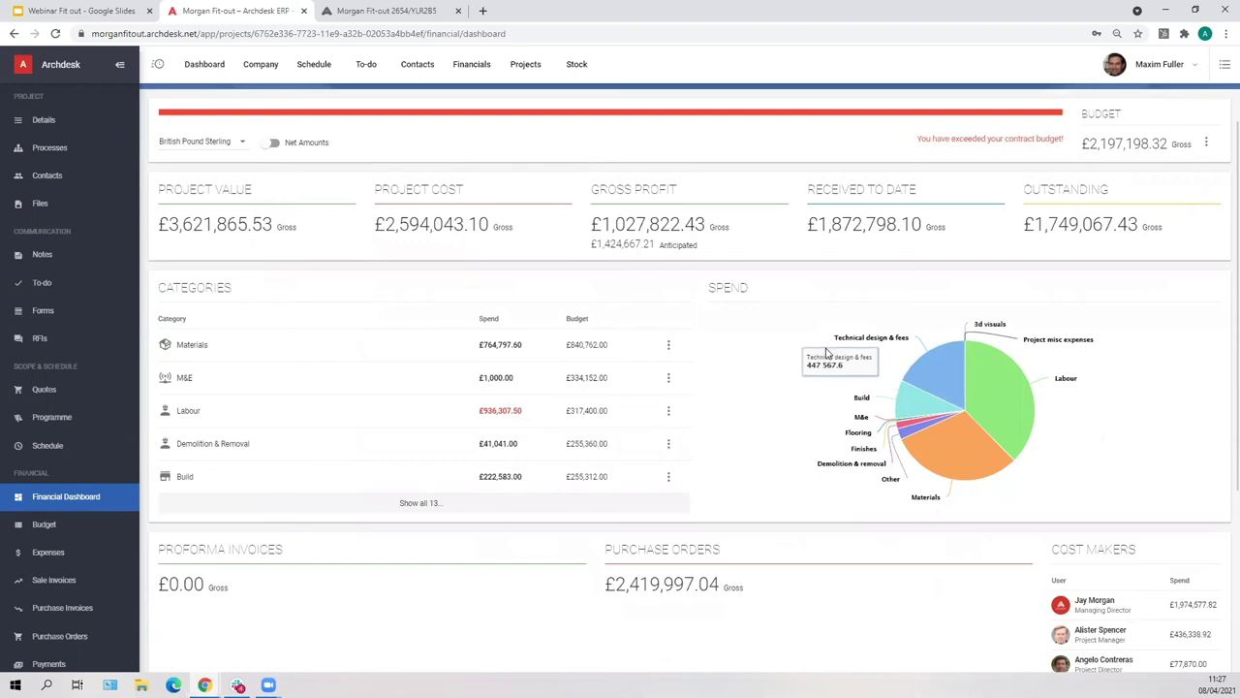
scroll(827, 353, "down", 1)
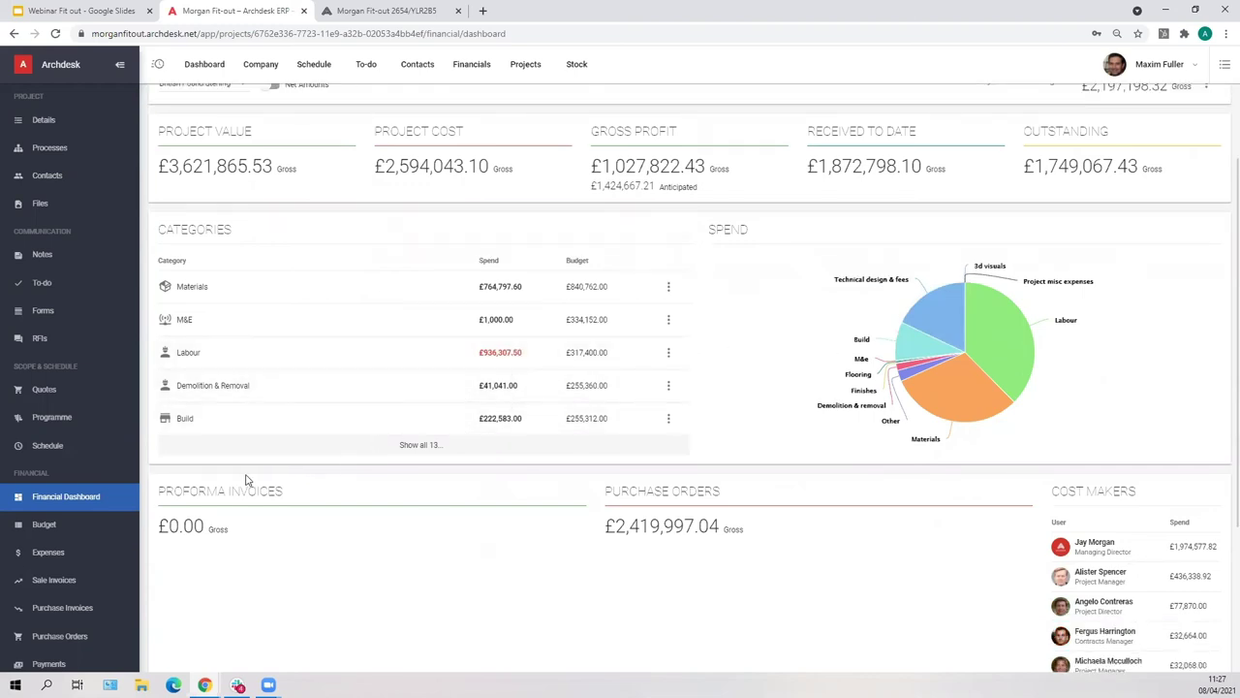
Open the project's programme
left_click(98, 430)
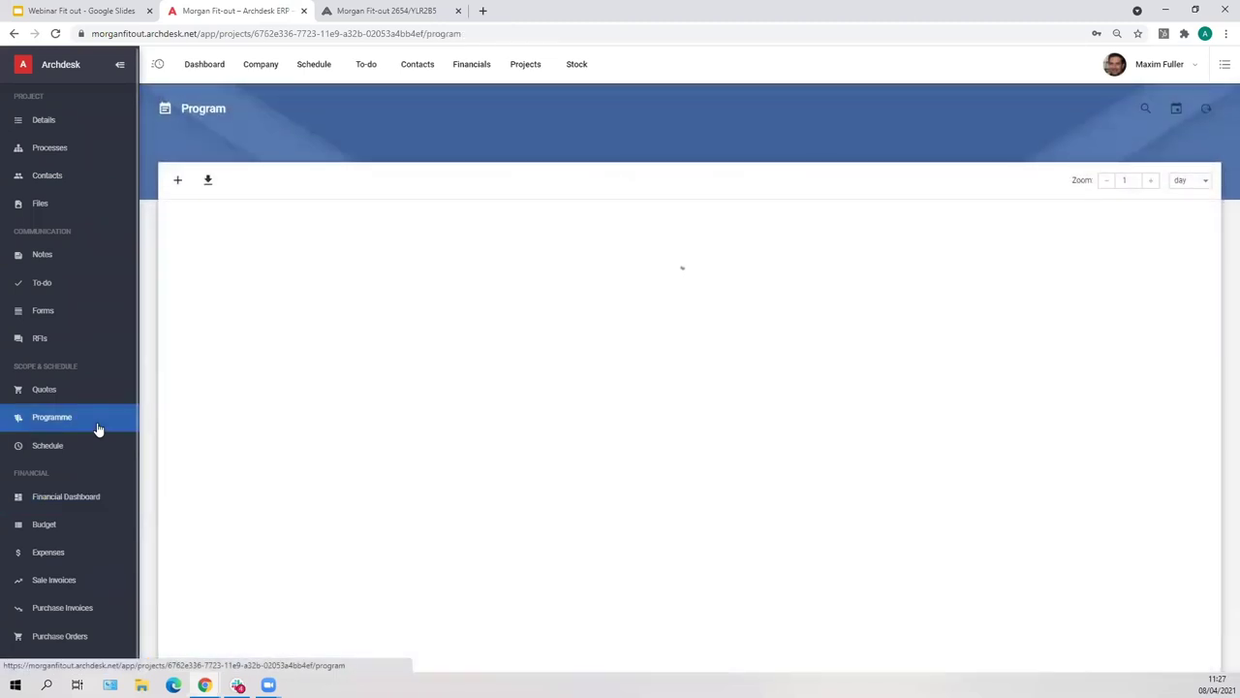